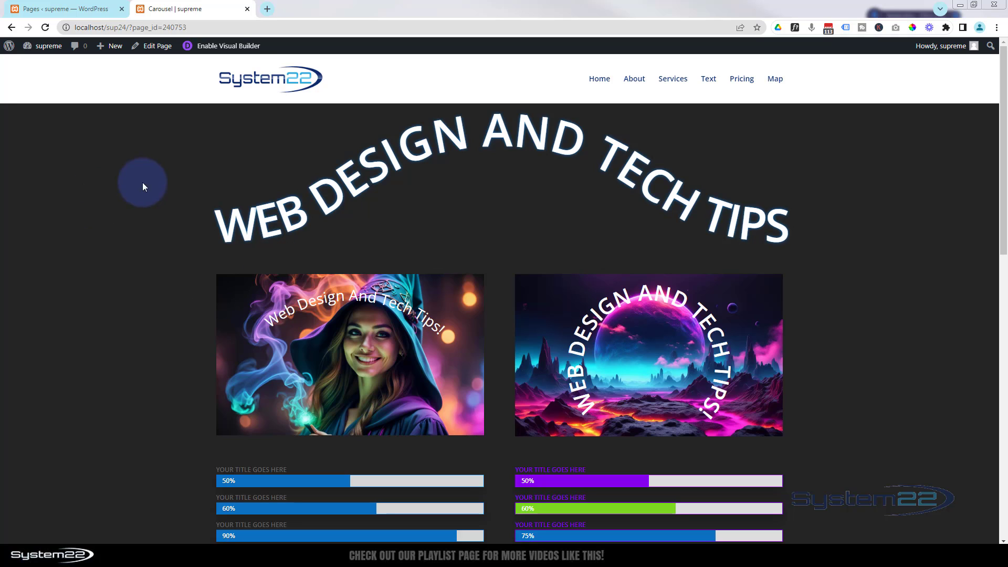
Enable the Visual Builder for the page and insert a single-column row below the curved heading row
left_click(222, 47)
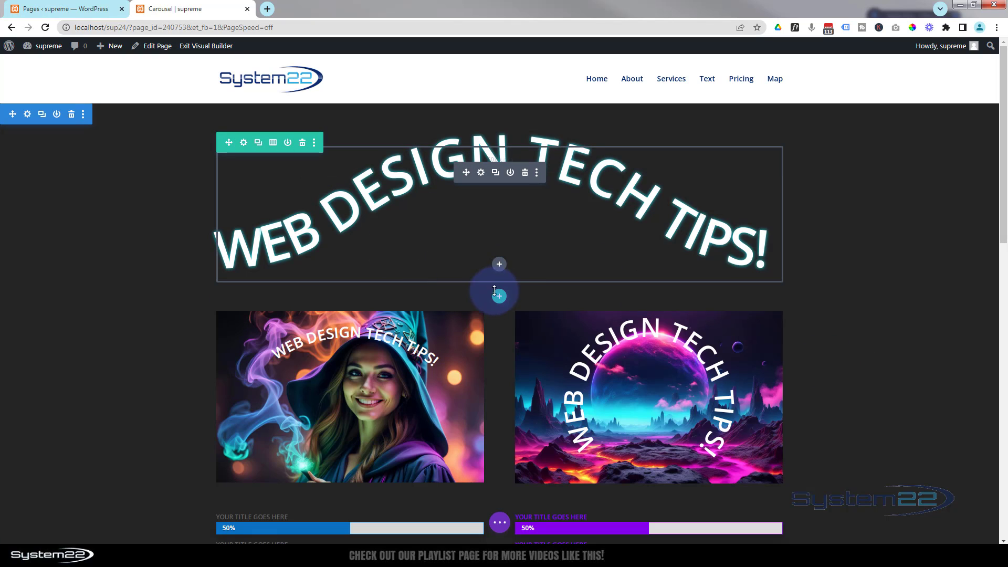
left_click(501, 298)
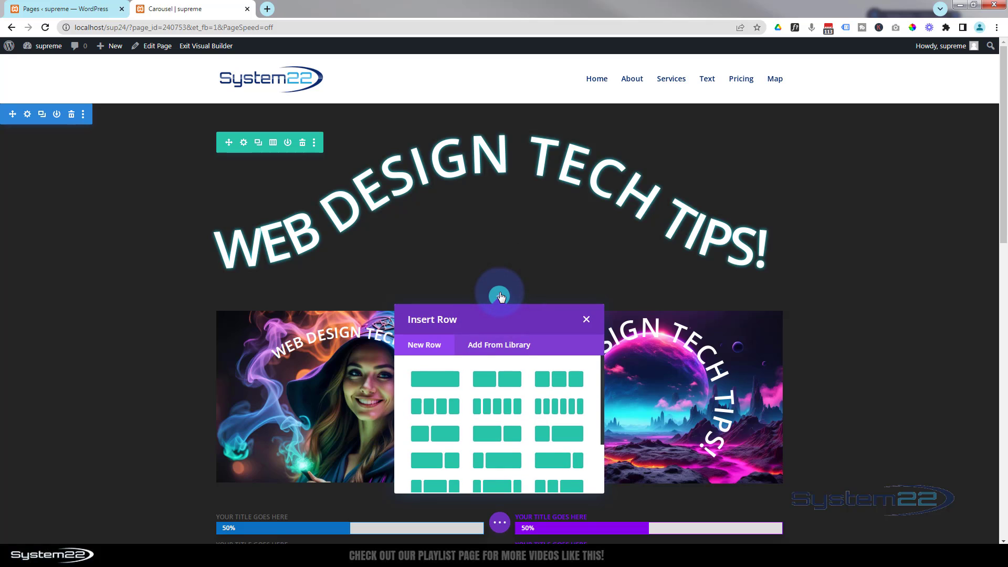
left_click(447, 380)
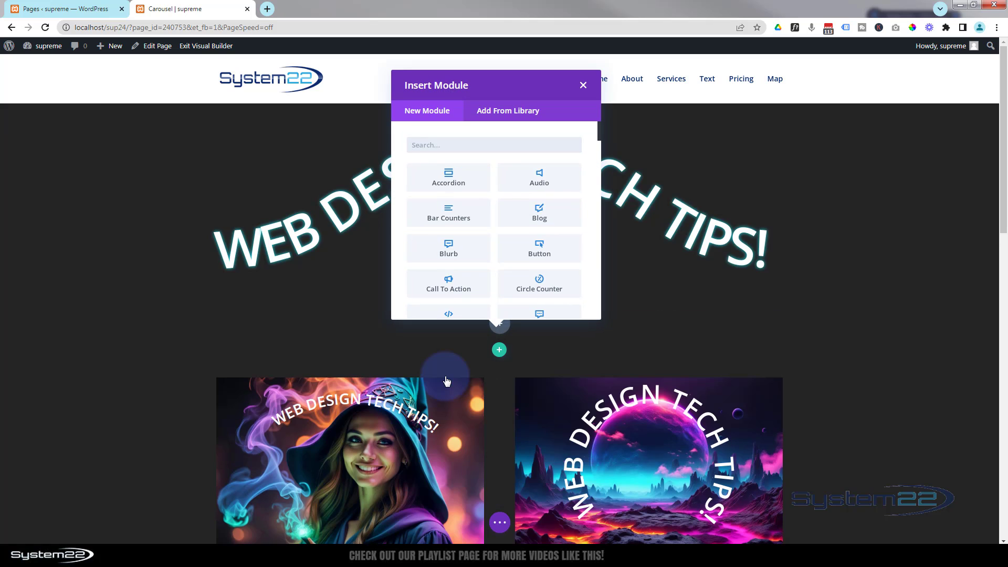
Add a Supreme Text Path module to the new row and save it with its default settings
scroll(479, 207, "down", 5)
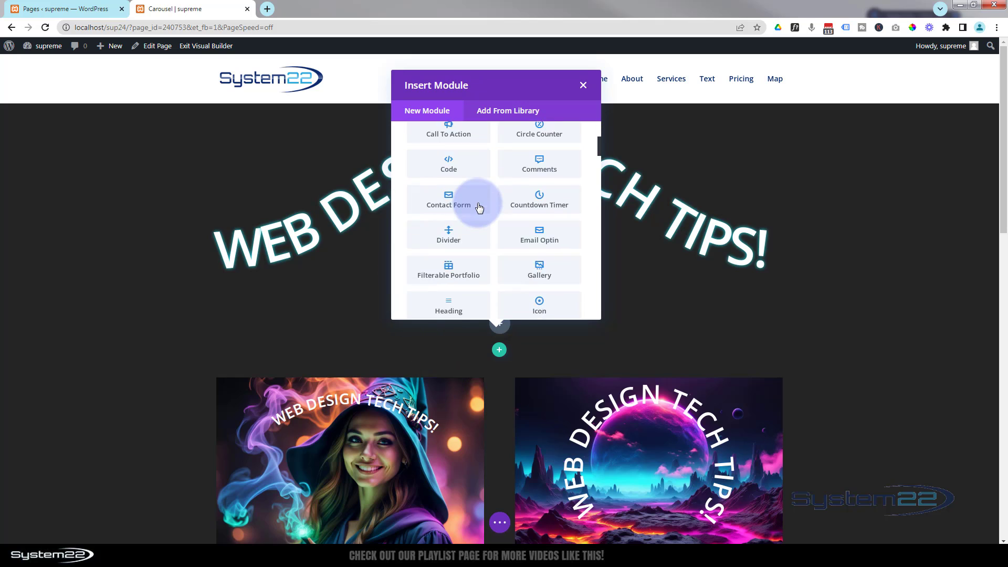
scroll(487, 232, "down", 5)
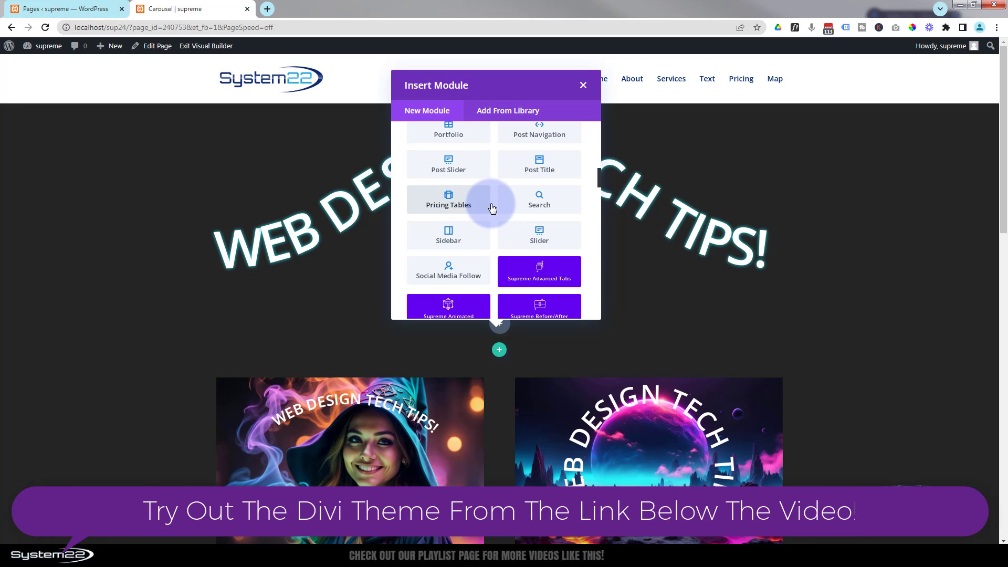
scroll(492, 209, "down", 2)
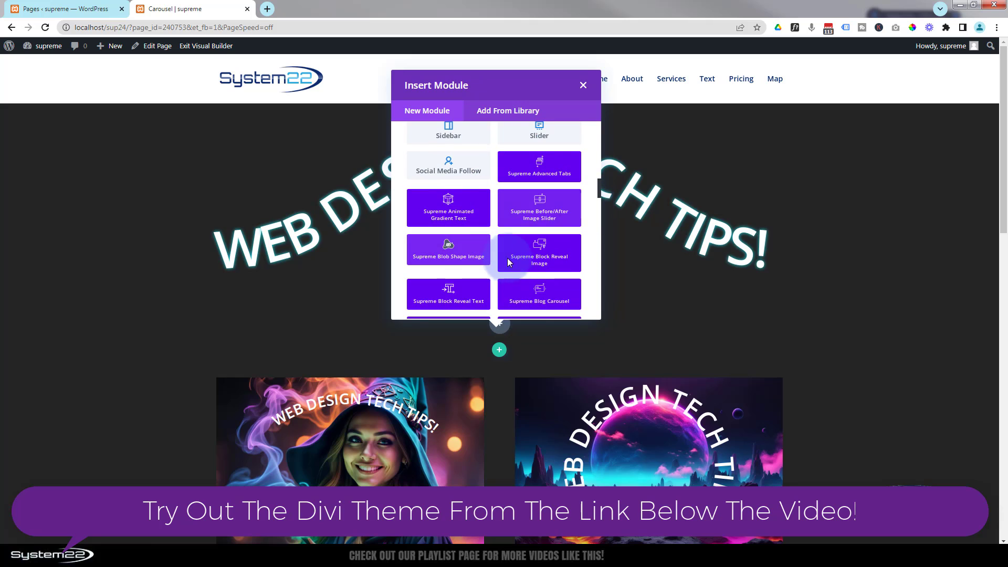
scroll(505, 276, "down", 8)
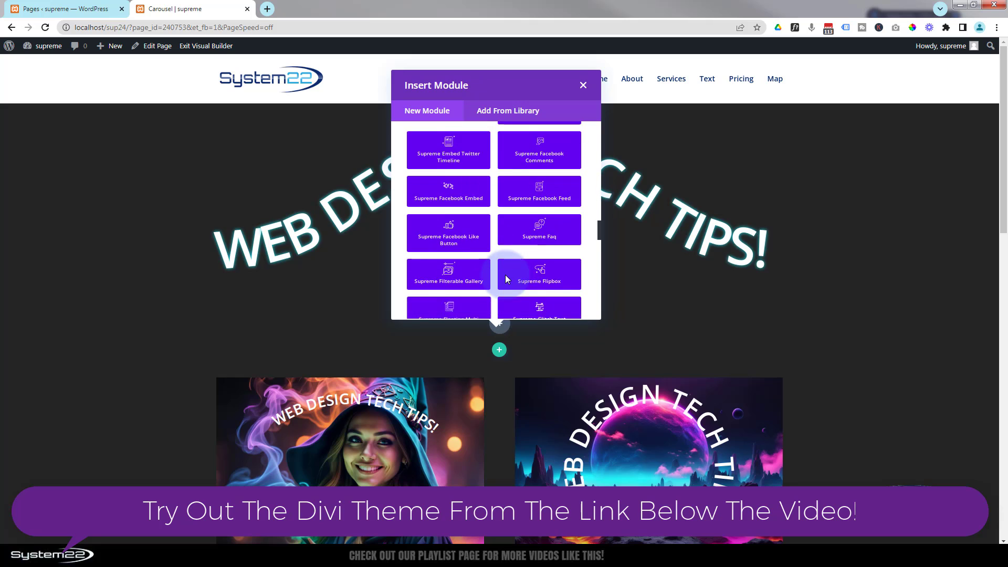
scroll(507, 279, "down", 2)
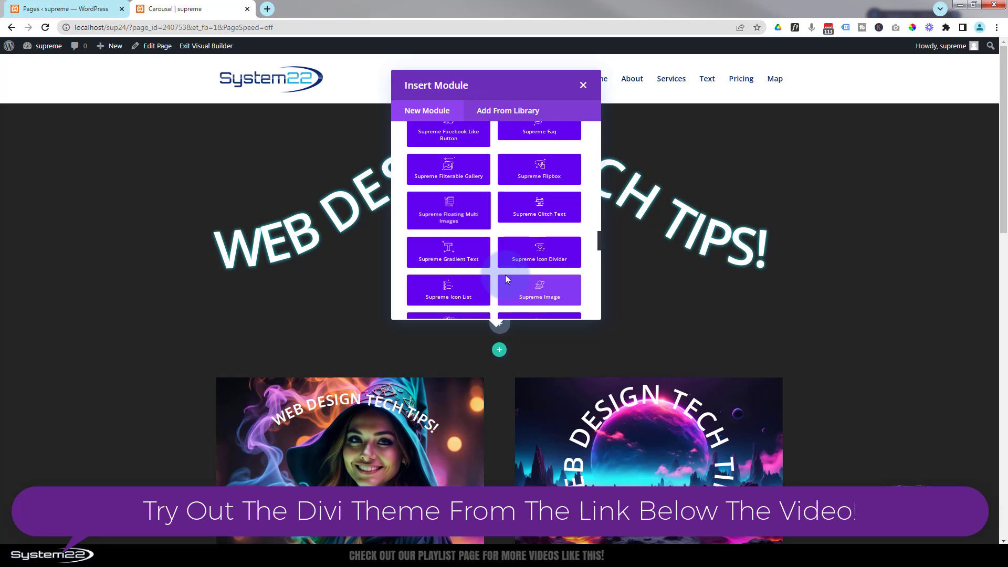
scroll(505, 275, "down", 3)
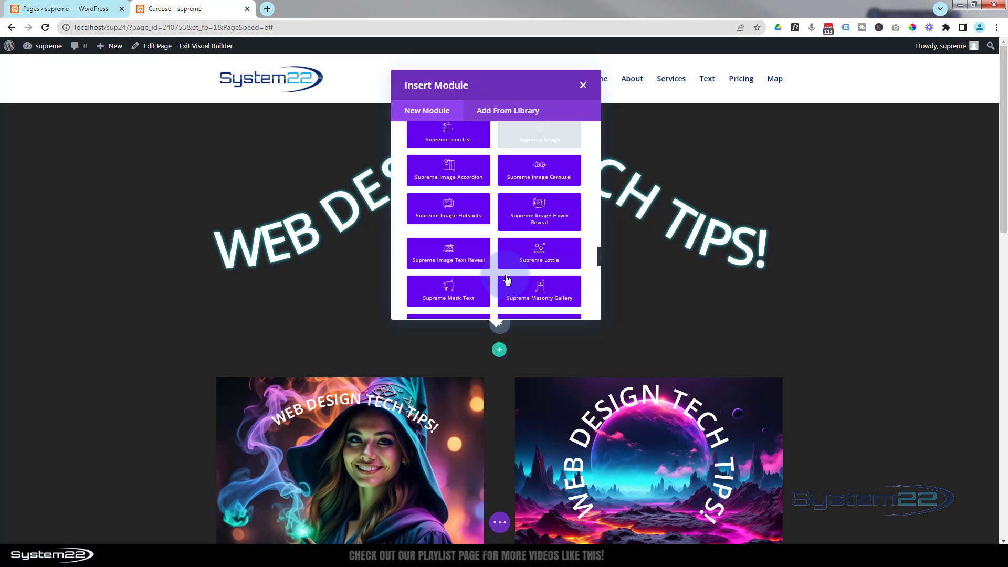
scroll(507, 279, "down", 10)
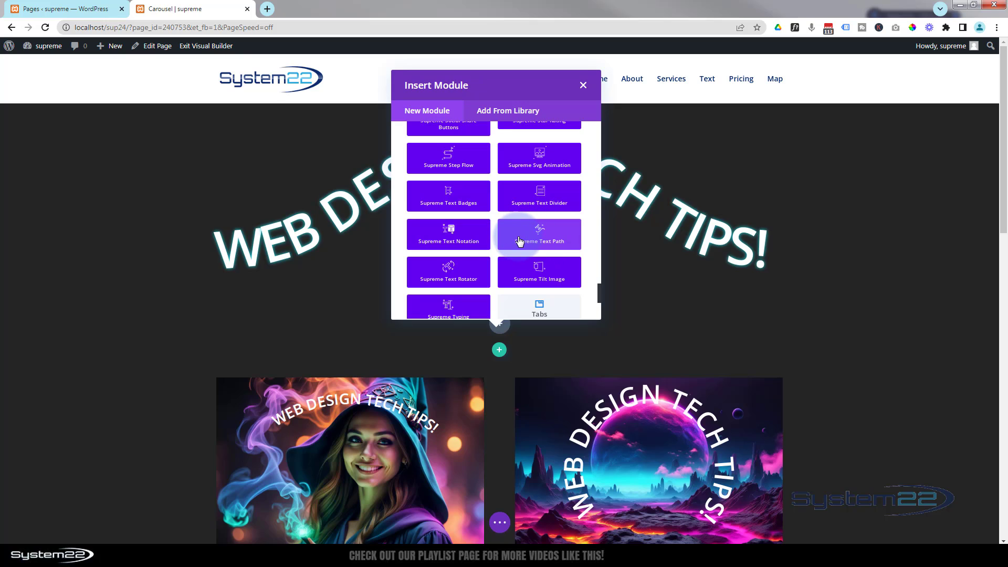
left_click(548, 241)
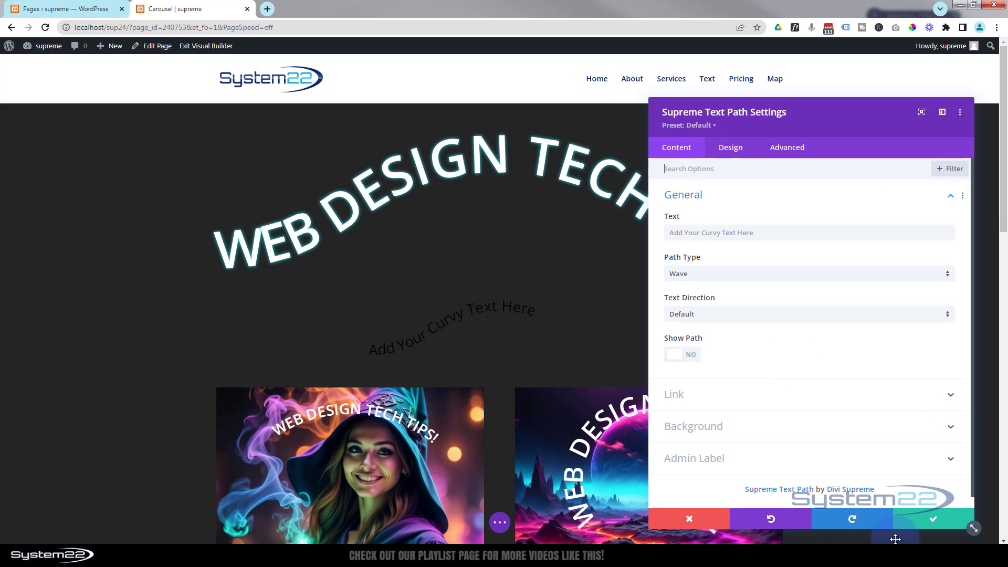
left_click(943, 519)
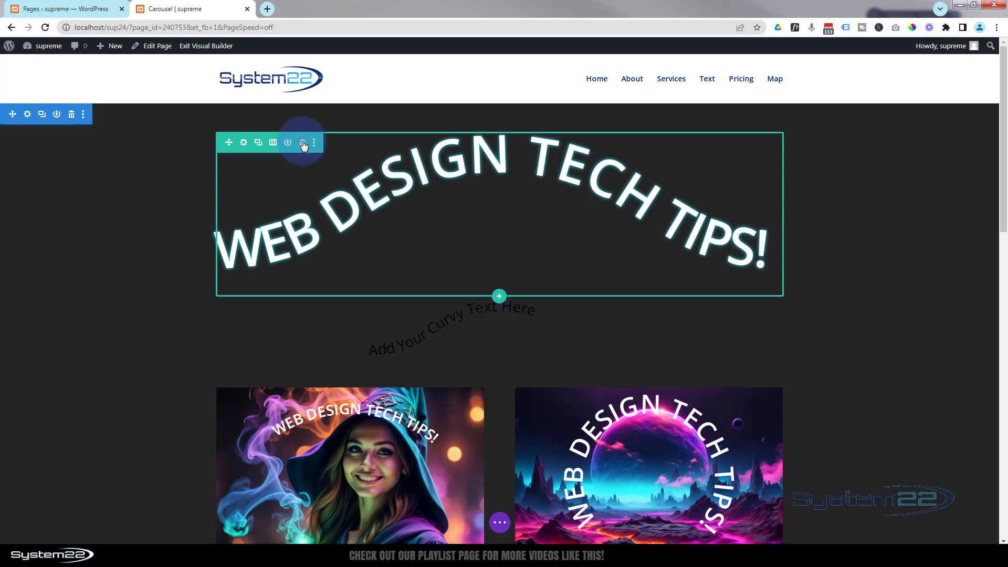
Delete the old curved heading row and set the new text path module's text to "Web Design And Tech Tips!"
left_click(303, 144)
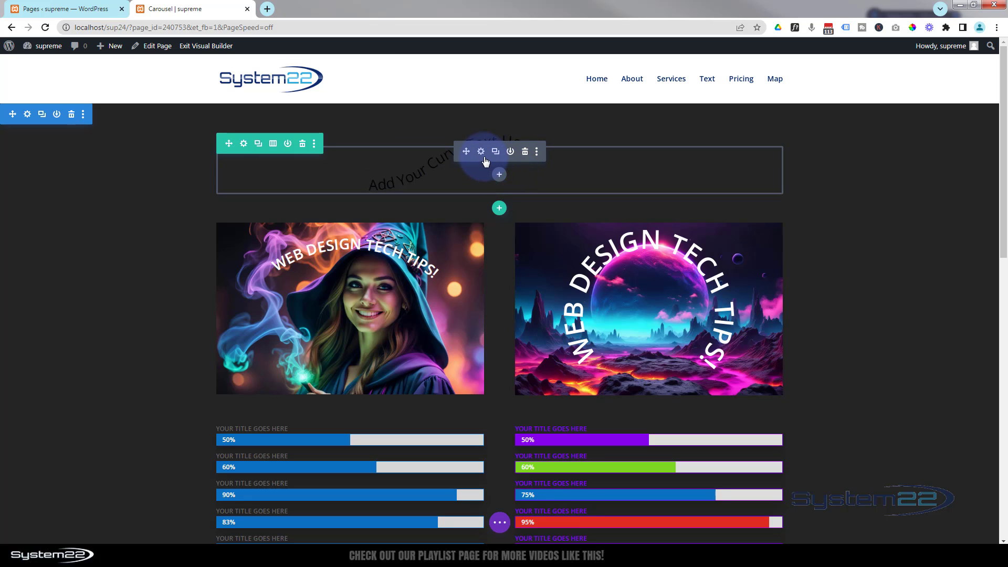
left_click(481, 152)
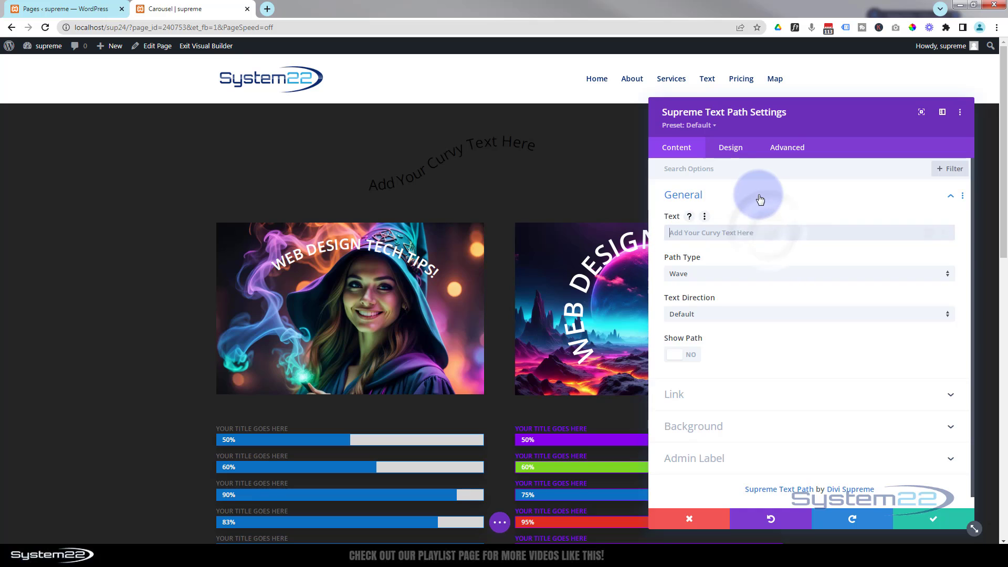
type("Web Design And Tech Tips!")
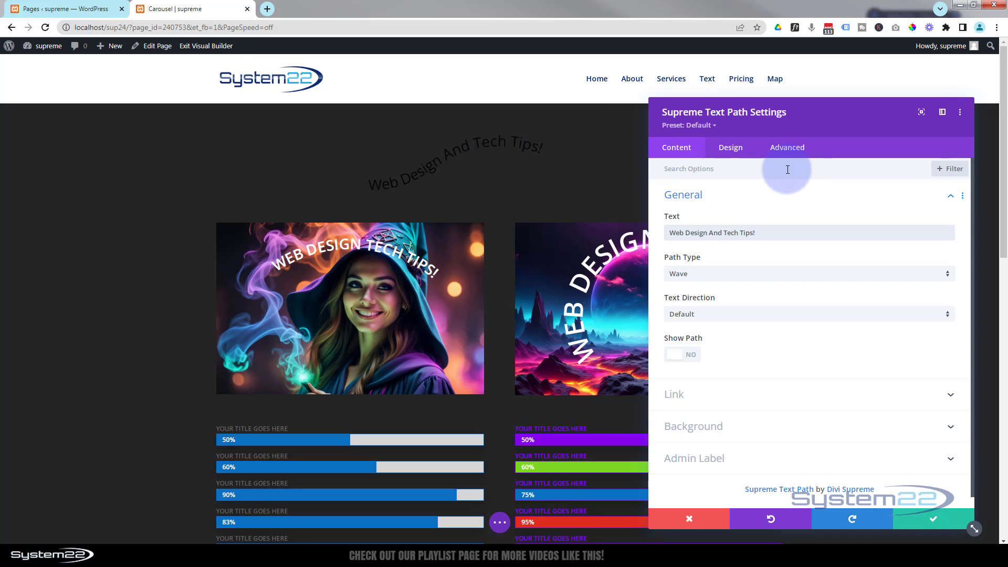
Set the text path module's title text color to white
left_click(731, 147)
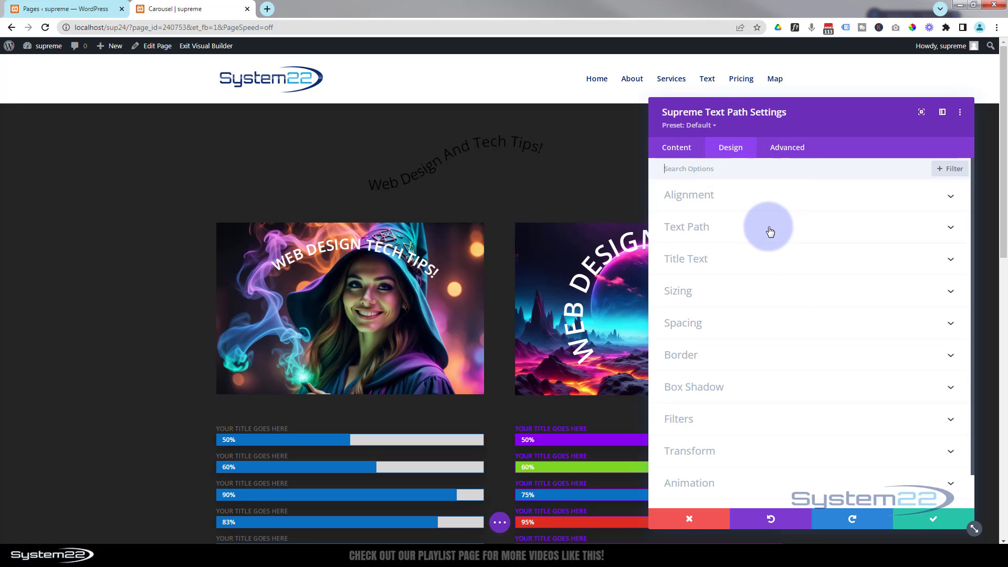
left_click(768, 260)
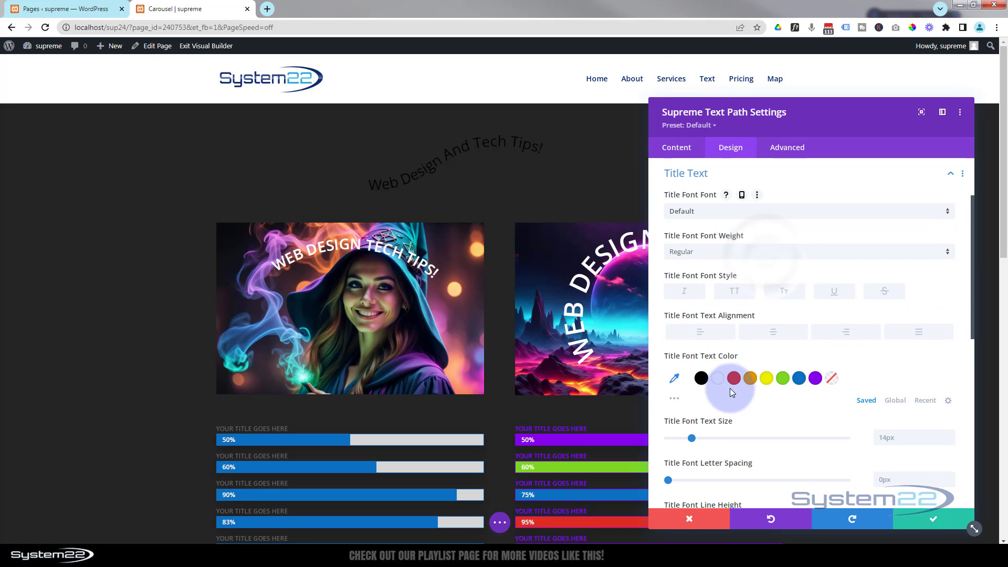
left_click(718, 378)
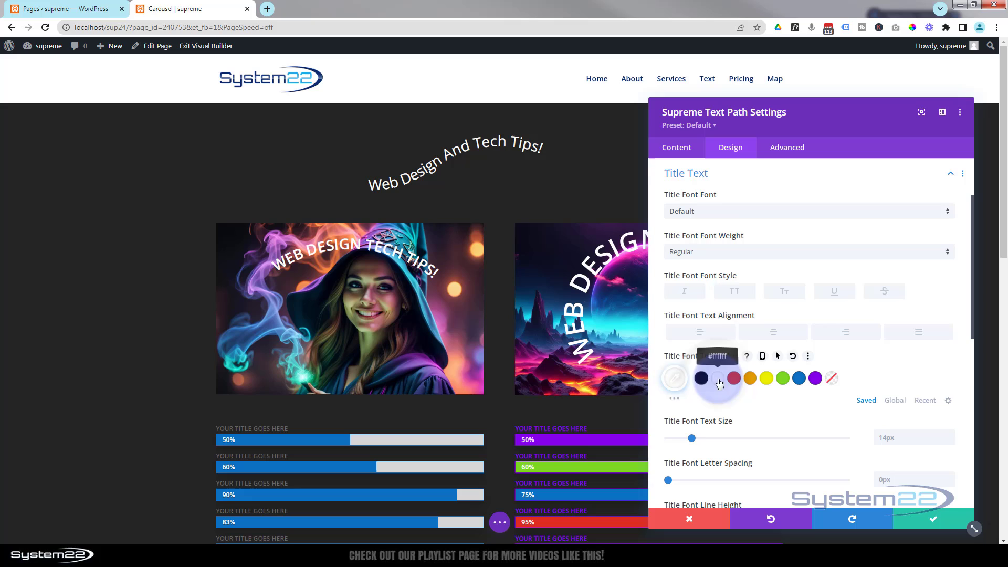
Try the Arc path type on the curved text
left_click(671, 151)
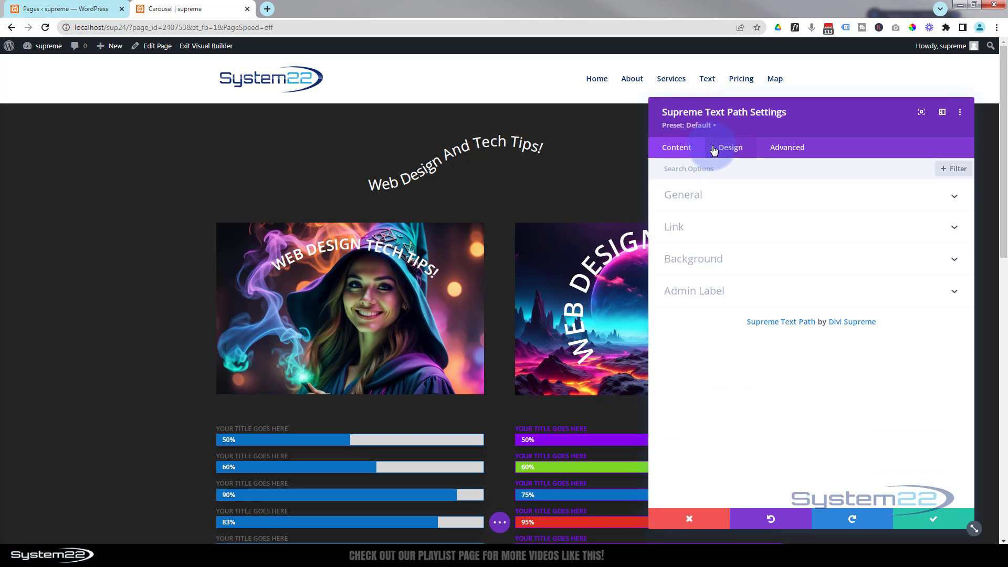
left_click(759, 199)
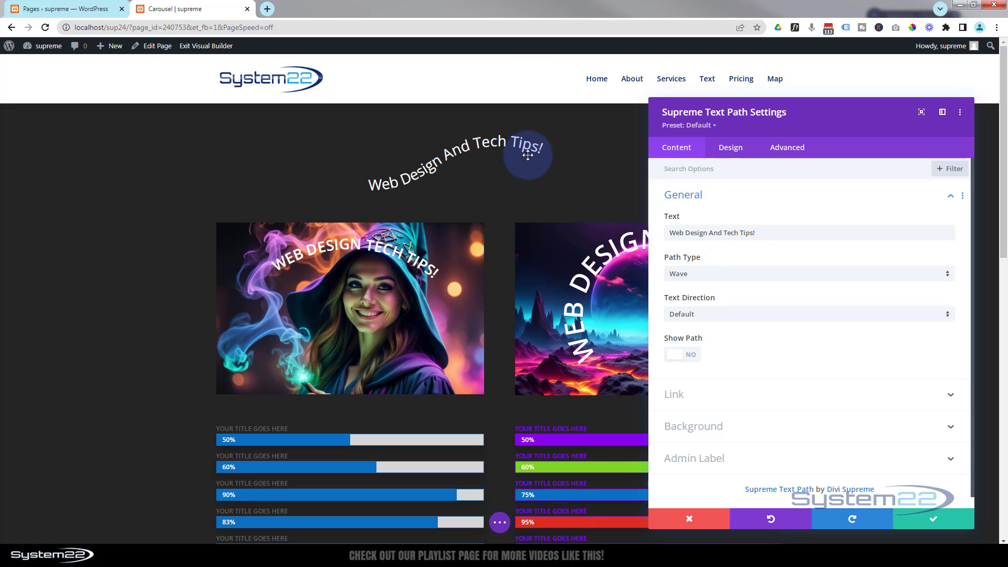
left_click(749, 274)
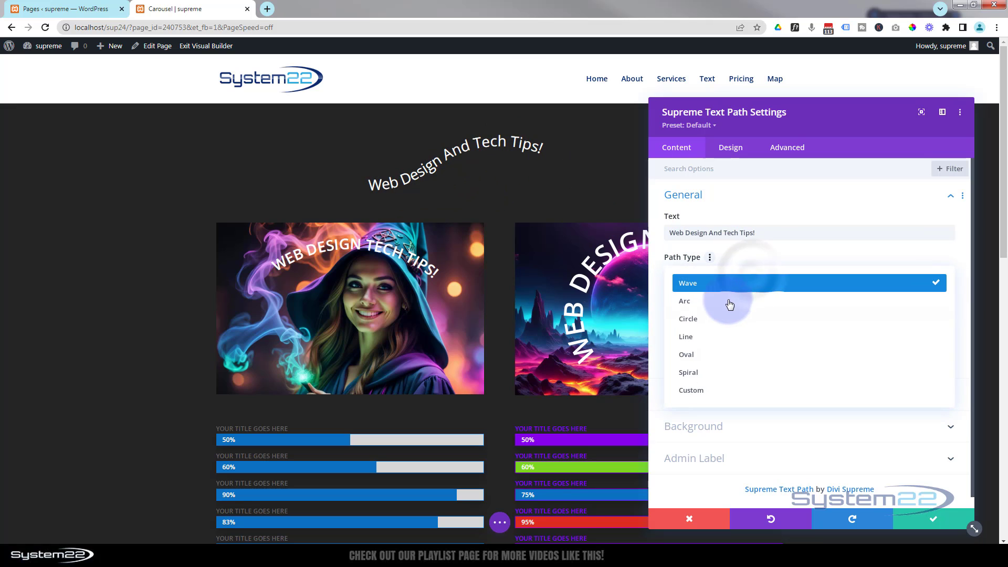
left_click(726, 307)
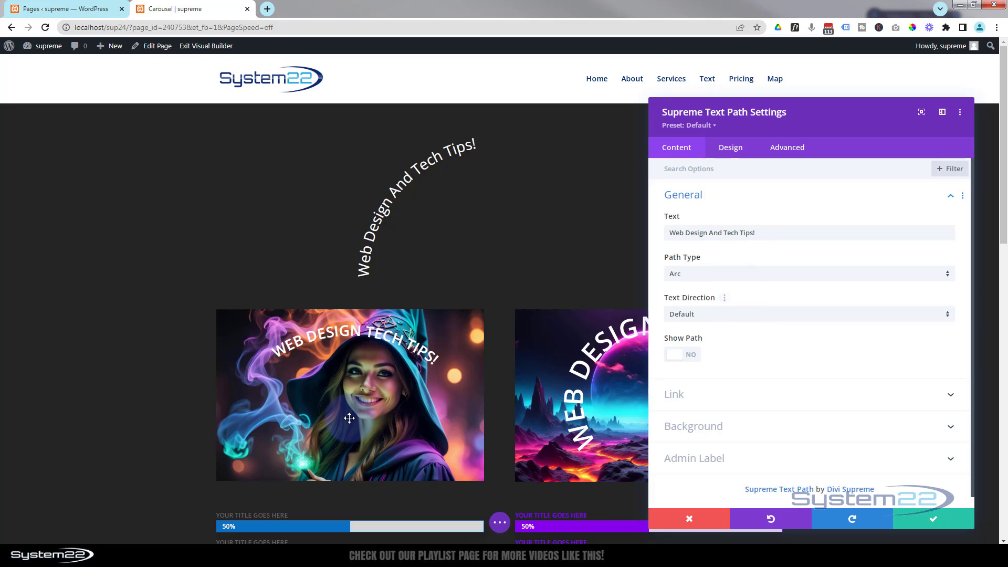
Set the path type to Circle and turn on Show Path
left_click(737, 274)
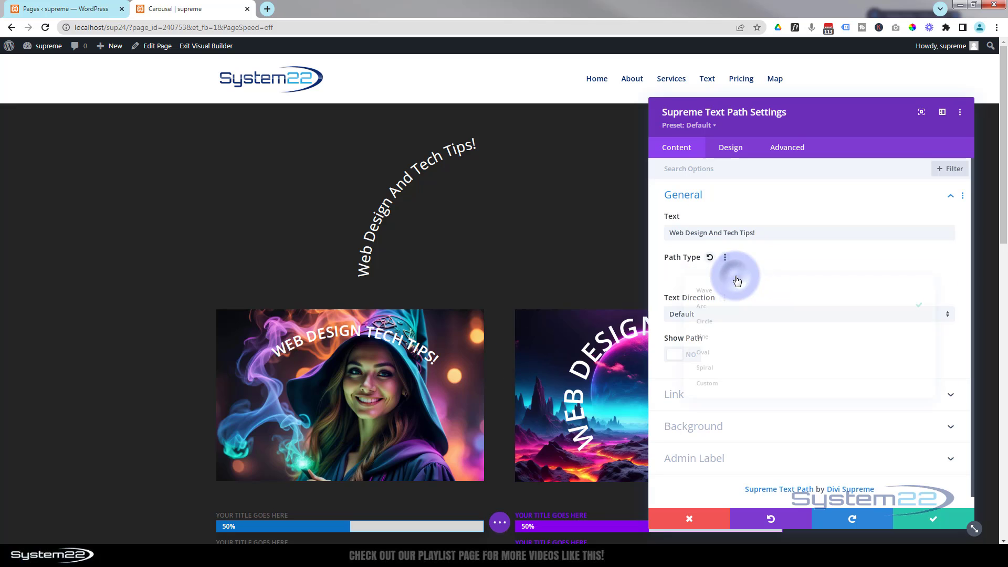
left_click(715, 319)
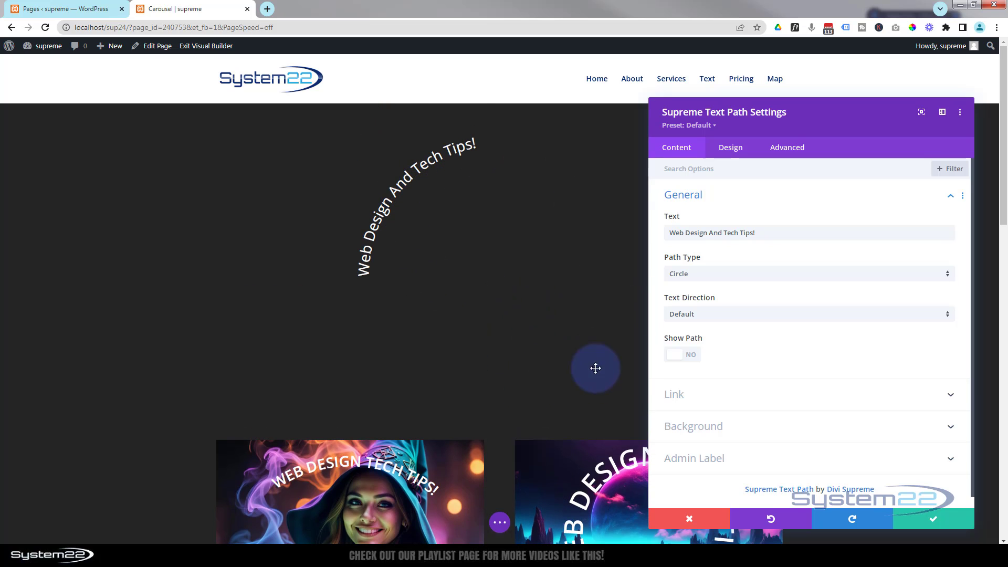
left_click(692, 357)
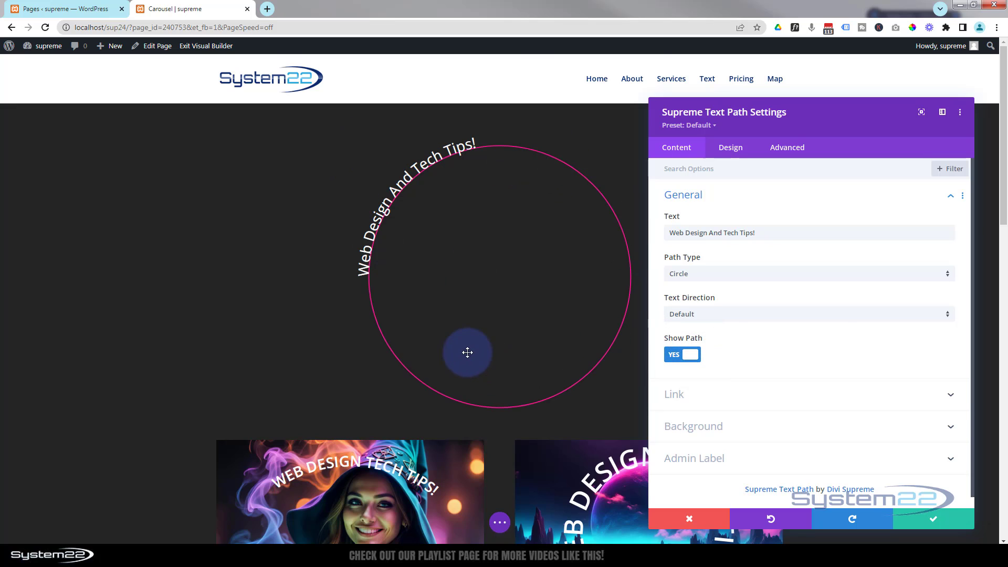
Try the Line path type and check the available text direction options, keeping Default
left_click(748, 275)
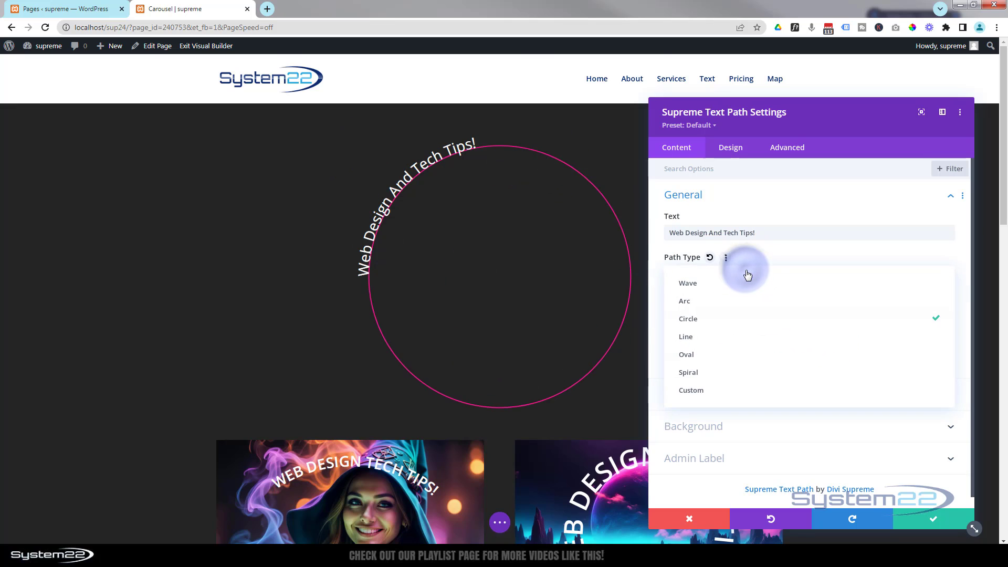
left_click(727, 342)
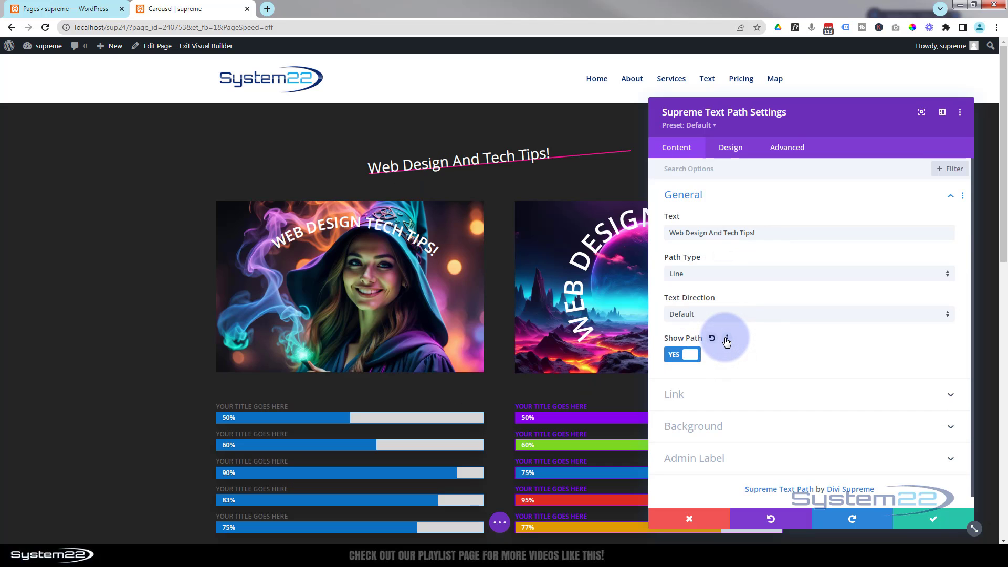
left_click(709, 317)
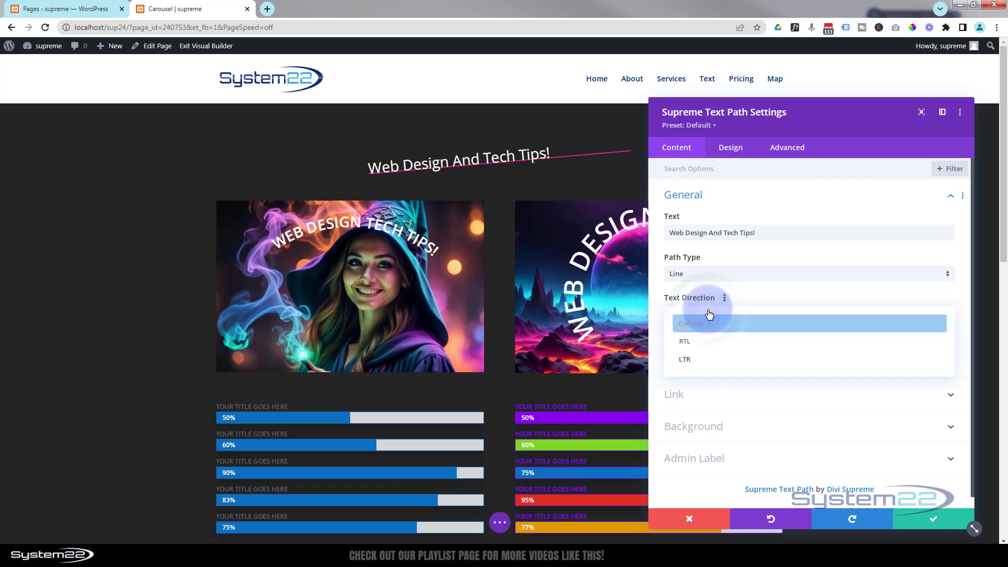
left_click(709, 316)
Try the Oval and Spiral path types on the text
left_click(728, 274)
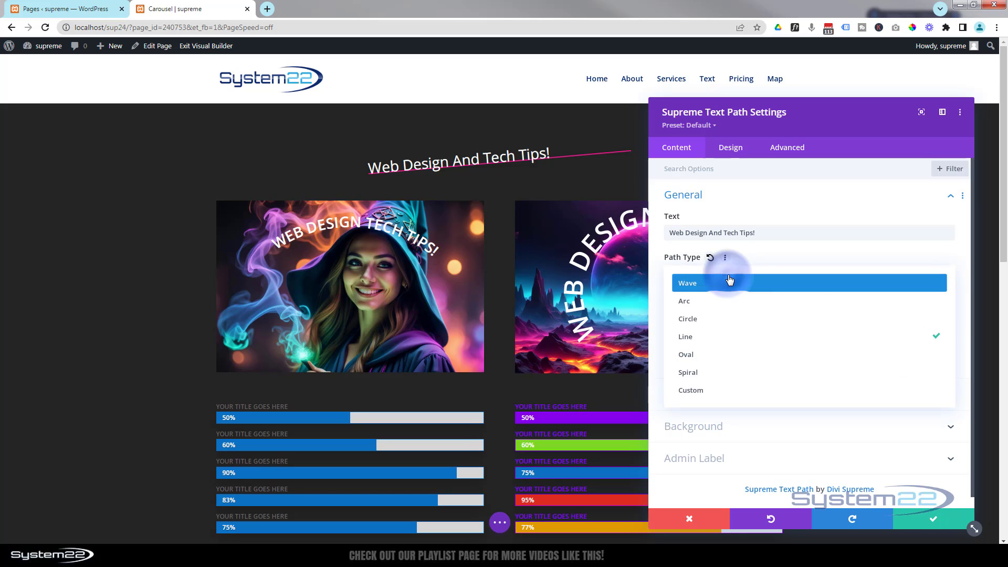
left_click(716, 355)
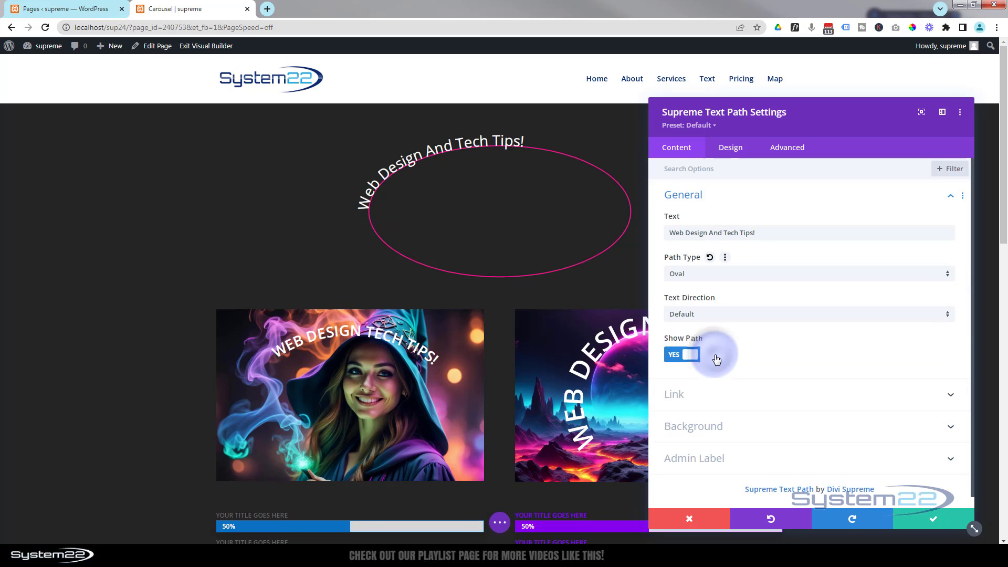
left_click(717, 275)
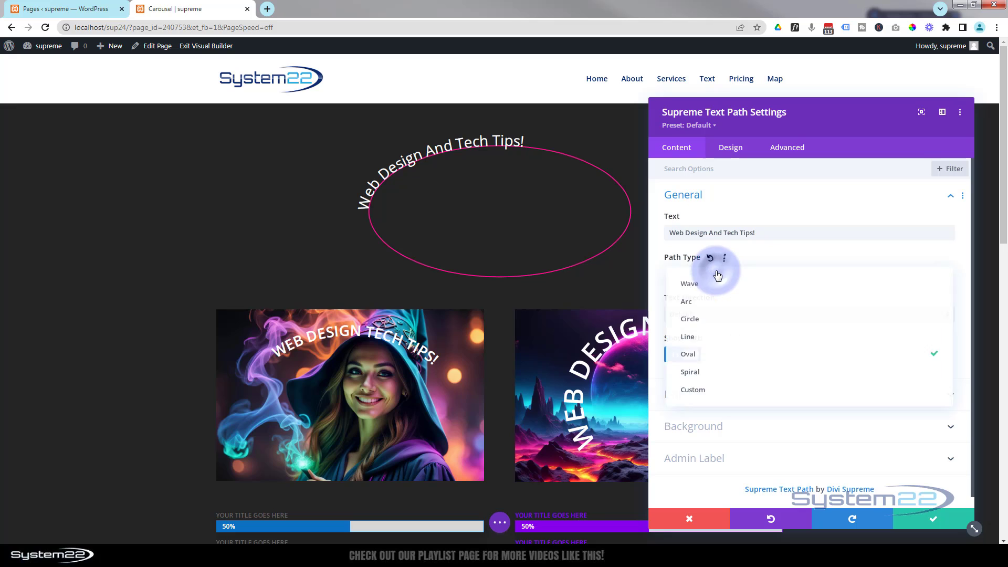
left_click(717, 373)
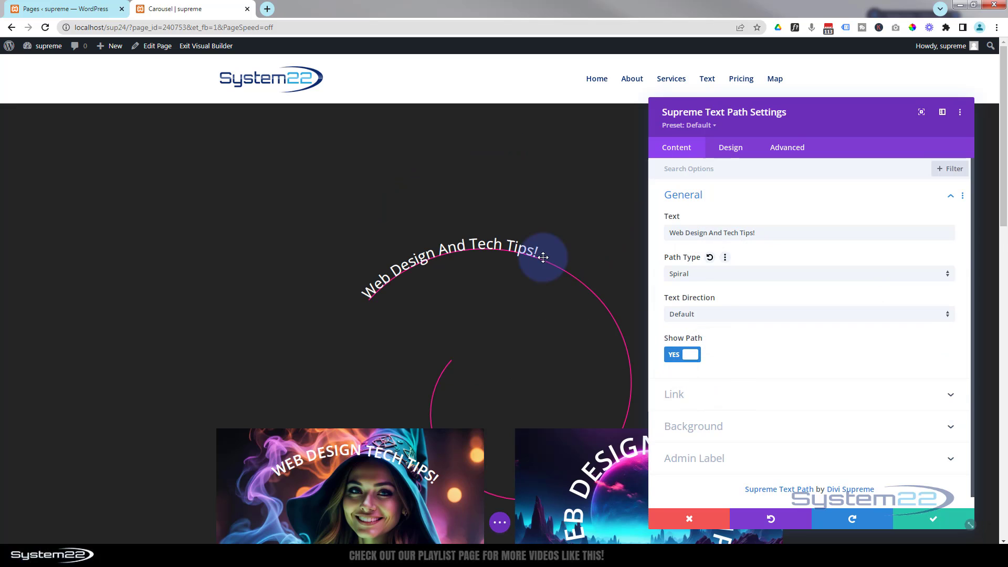
Check the Custom path type with its SVG Code option, and set the path type to Wave
left_click(729, 275)
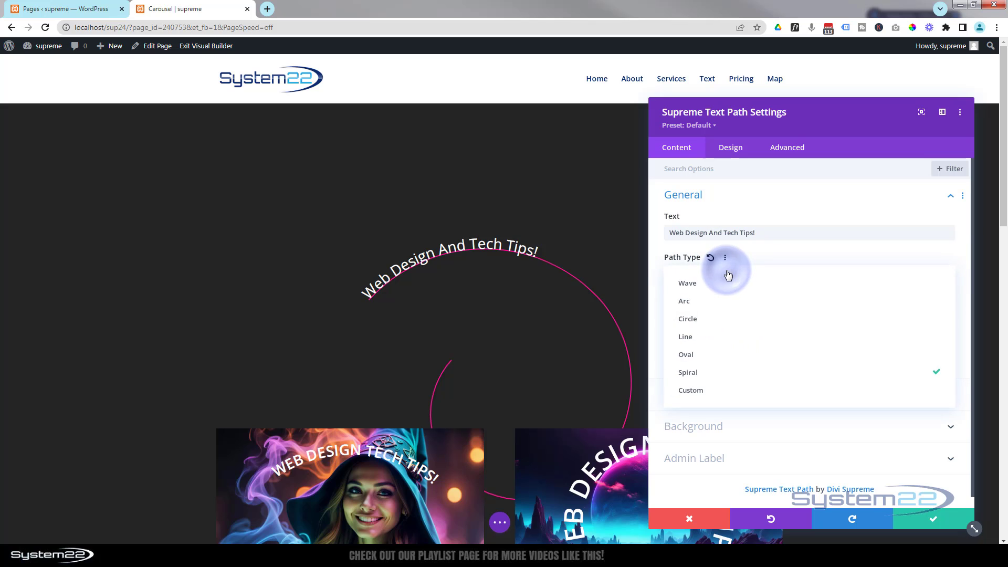
left_click(709, 391)
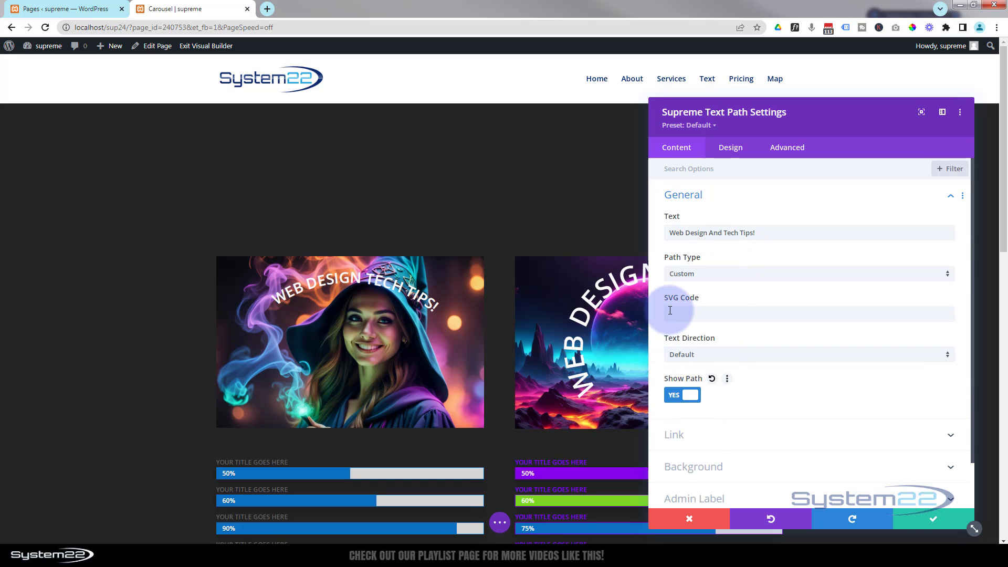
left_click(706, 275)
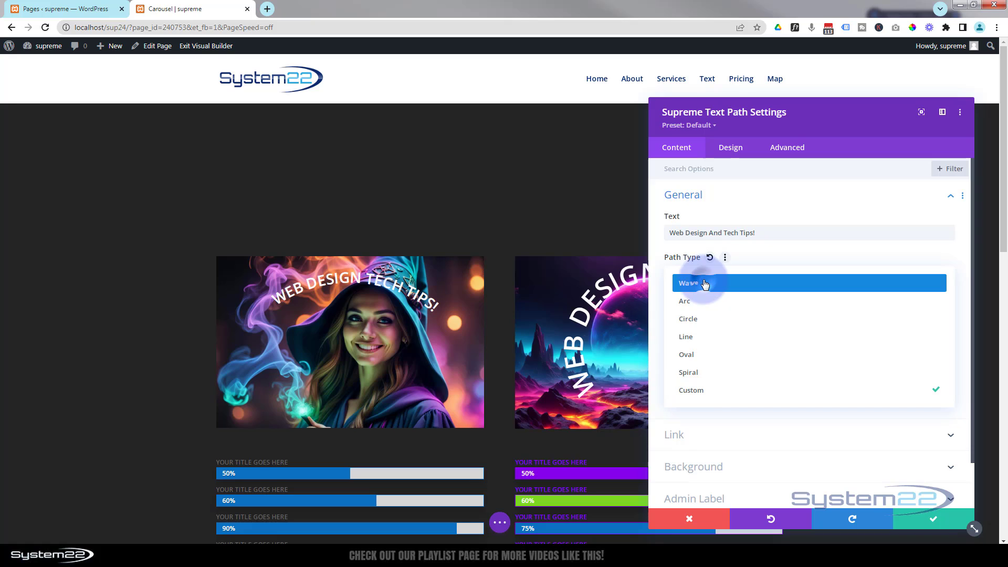
left_click(705, 285)
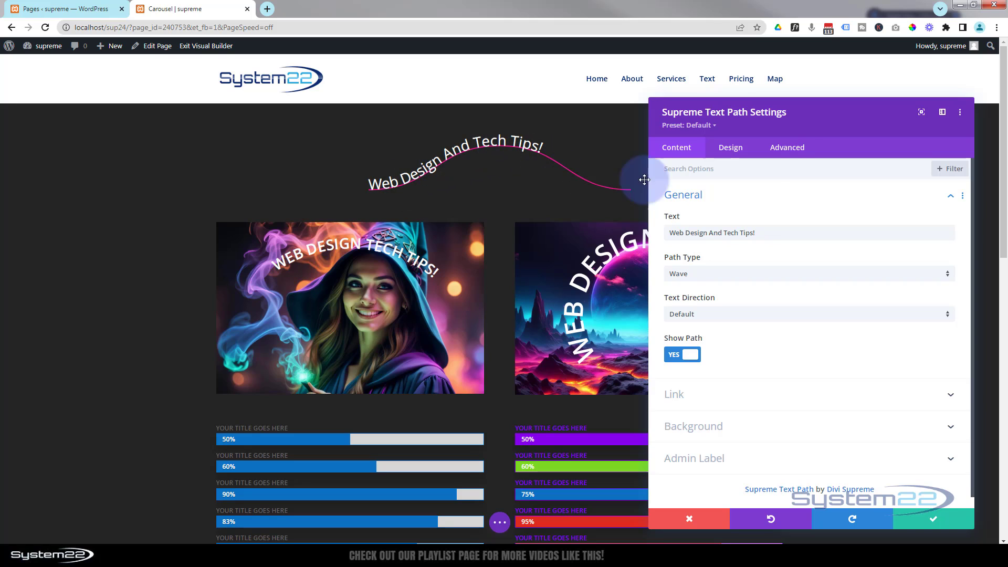
Look over the Text Path design options and set the module's alignment to Center
left_click(742, 151)
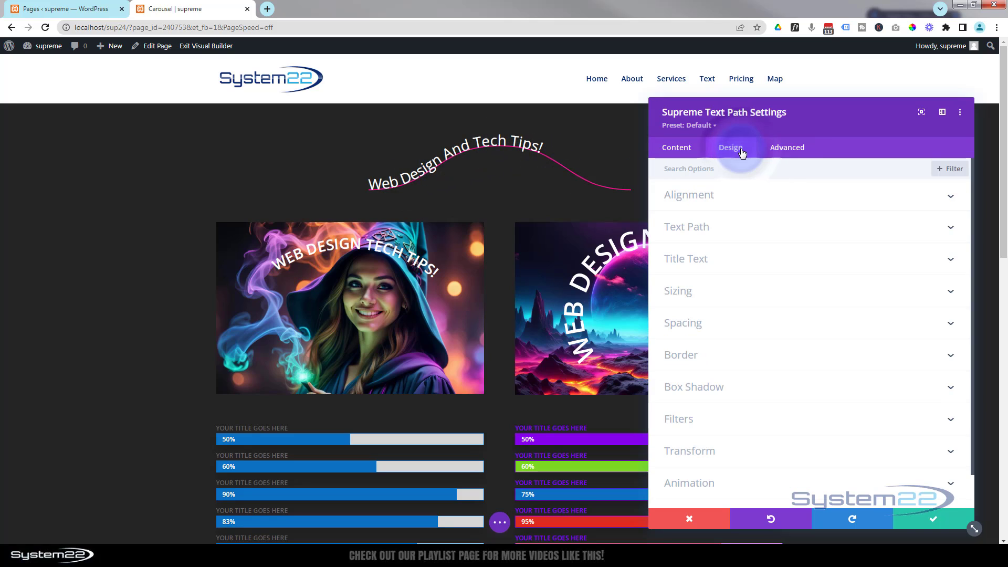
left_click(744, 229)
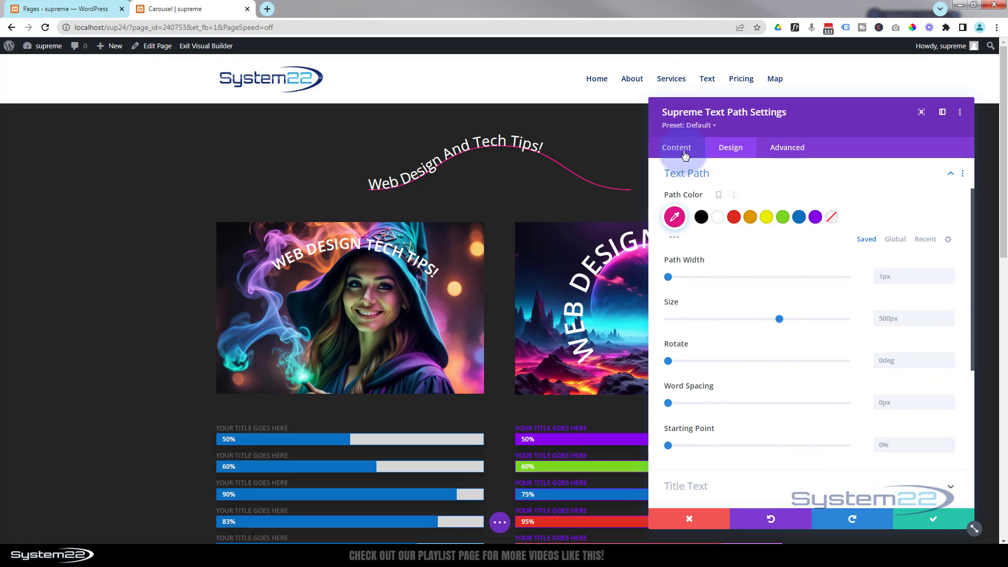
scroll(734, 189, "up", 2)
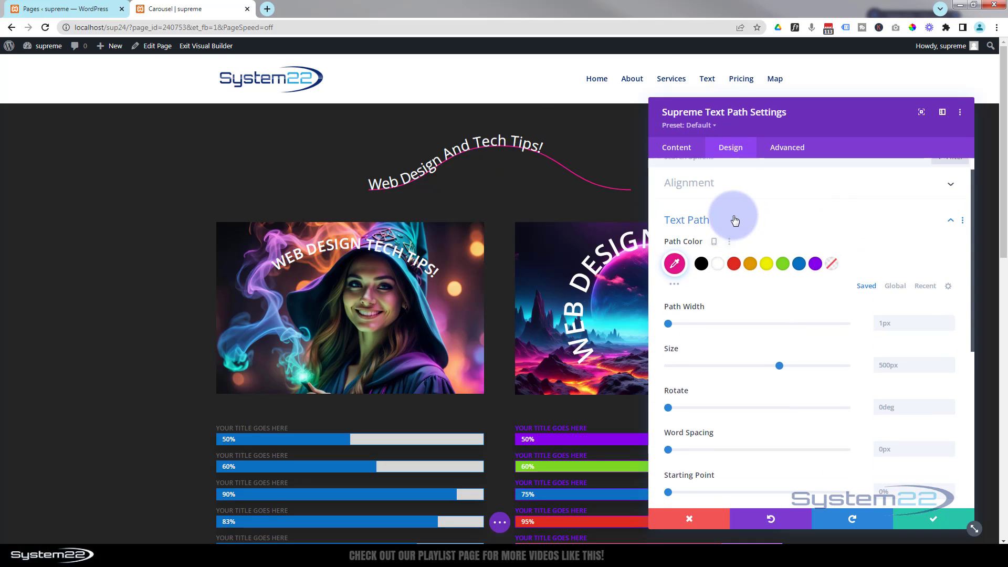
left_click(737, 206)
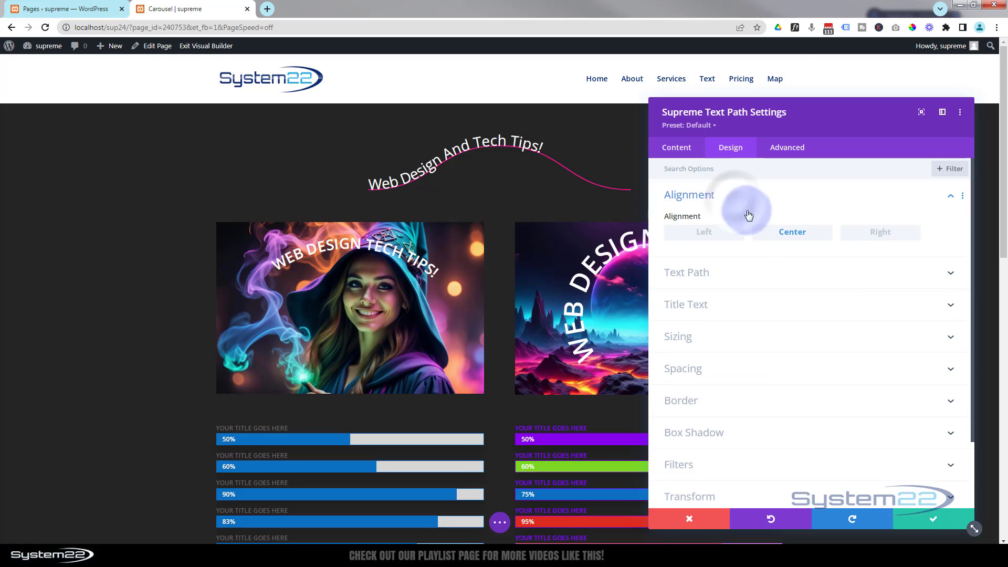
left_click(799, 230)
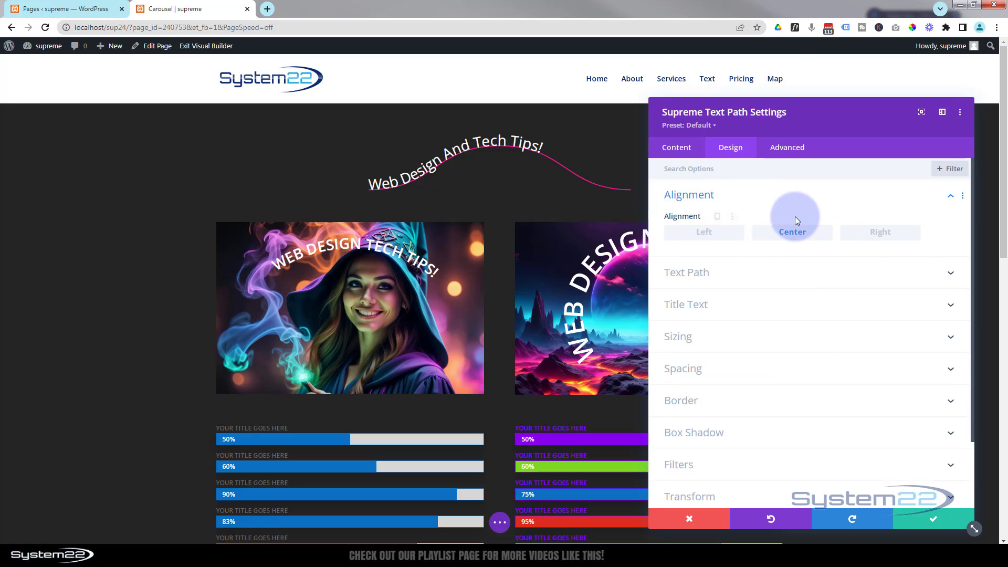
Set the text path's Path Width to 3px
left_click(773, 272)
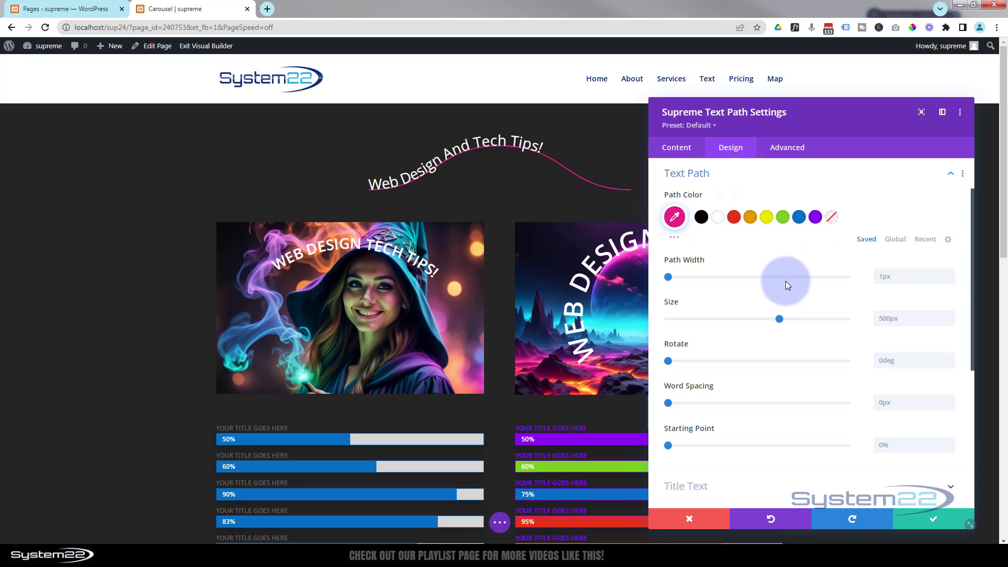
left_click(949, 274)
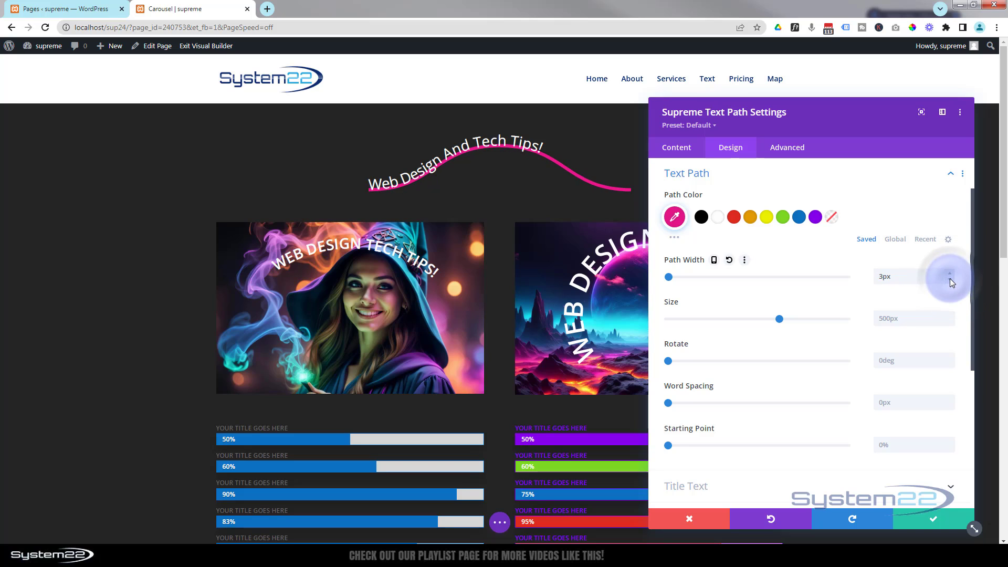
left_click(950, 278)
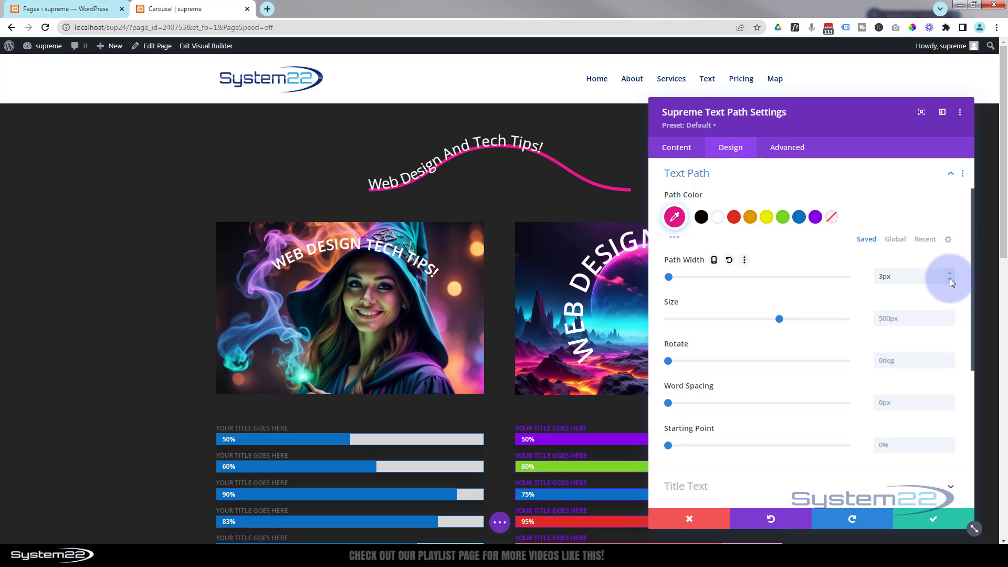
Set the text path's Size to 100% and move the settings window aside to view the whole wave
left_click(884, 319)
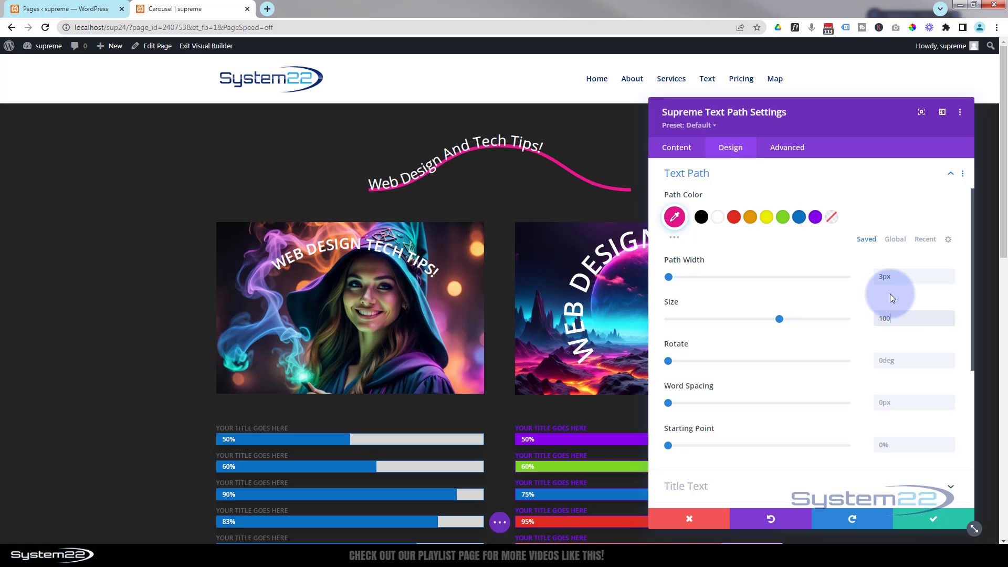
type("%")
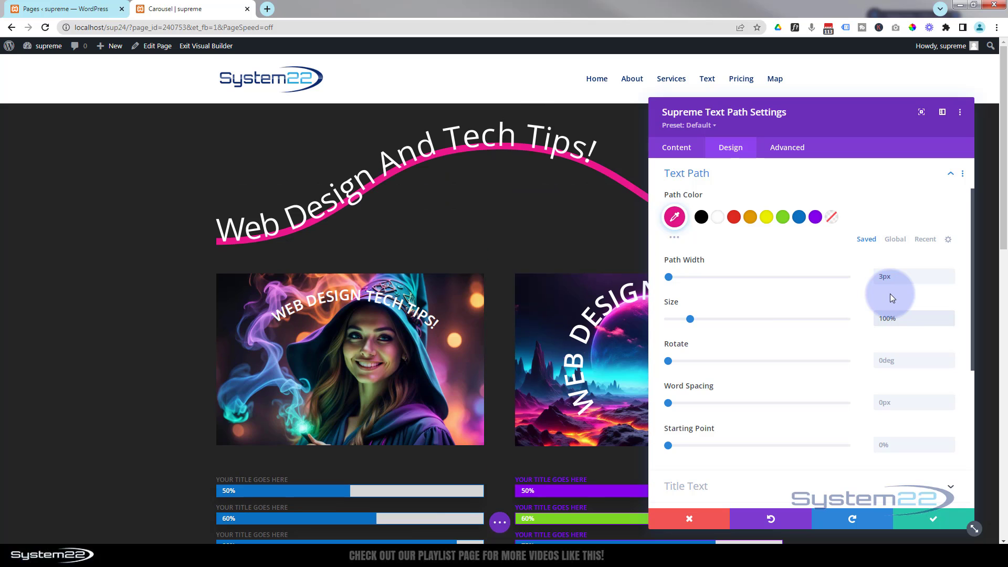
scroll(841, 189, "up", 2)
left_click_drag(806, 112, 568, 279)
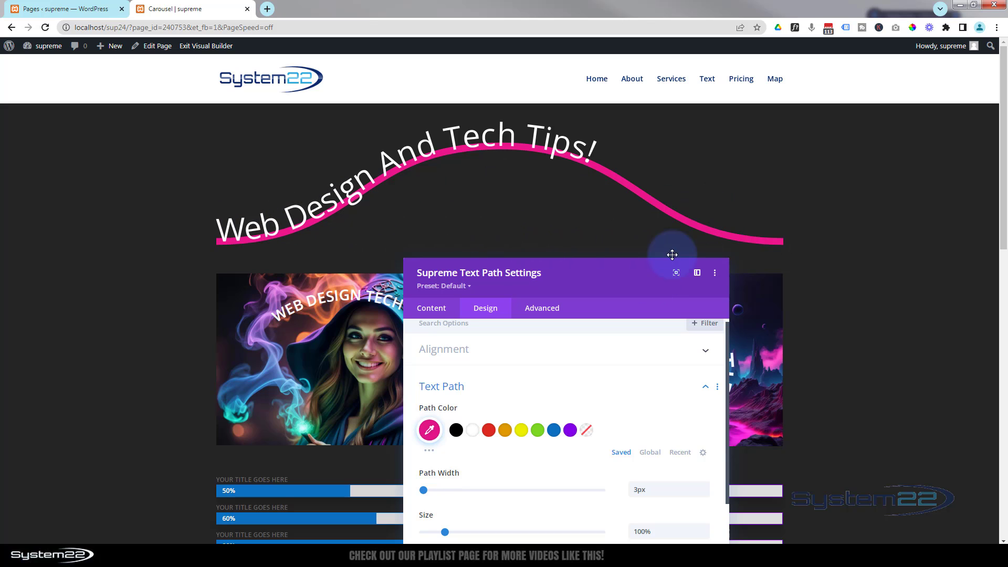
left_click_drag(623, 289, 803, 181)
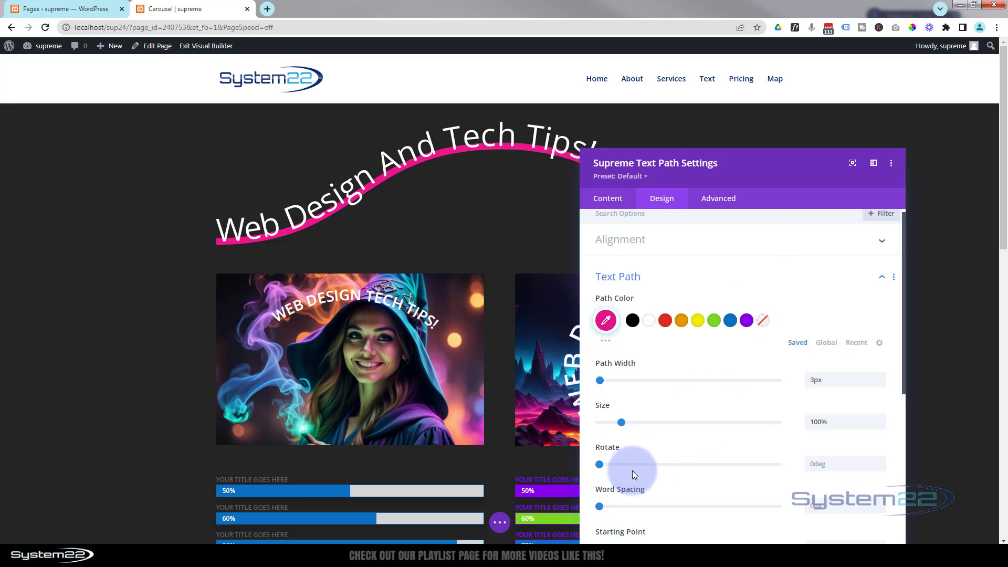
Try rotating the text path by 16deg and clear the rotation value
mouse_move(616, 463)
left_mouse_down()
mouse_move(644, 465)
mouse_move(607, 465)
left_mouse_up()
left_click(846, 464)
left_click_drag(846, 465, 790, 468)
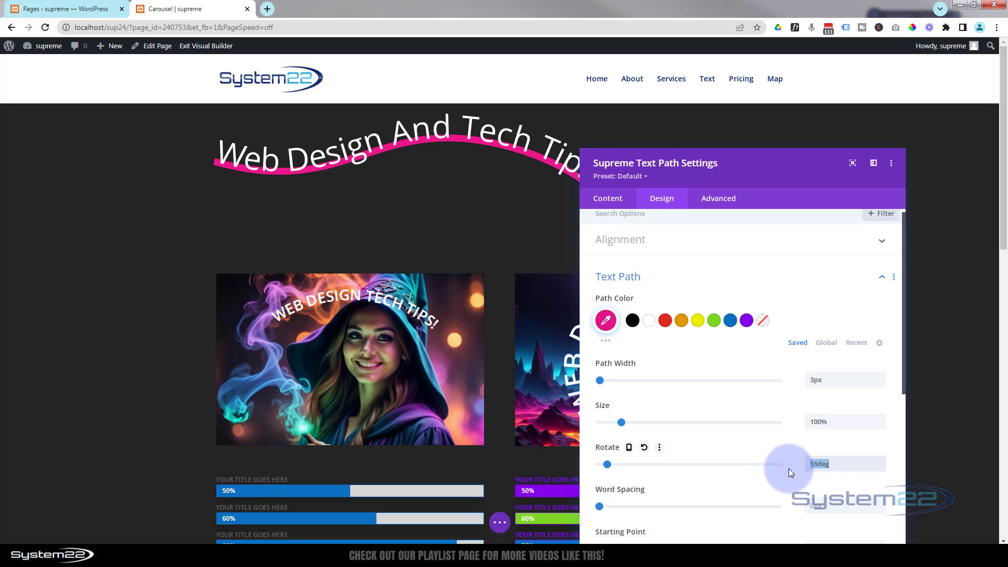
key("BackSpace")
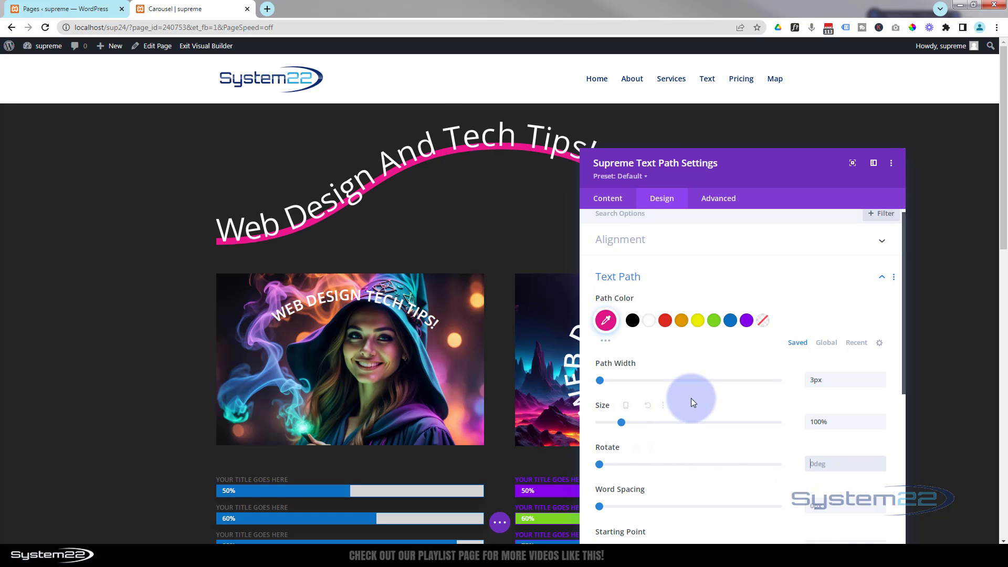
Try a text Starting Point of 20% along the wave, check the full heading, and return it to 0%
scroll(691, 398, "down", 2)
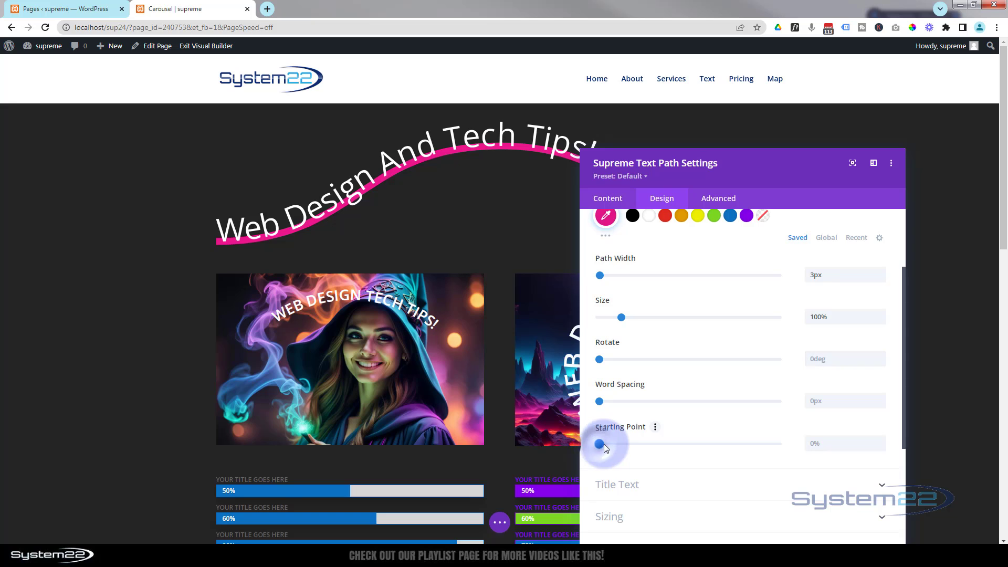
left_click_drag(604, 445, 636, 443)
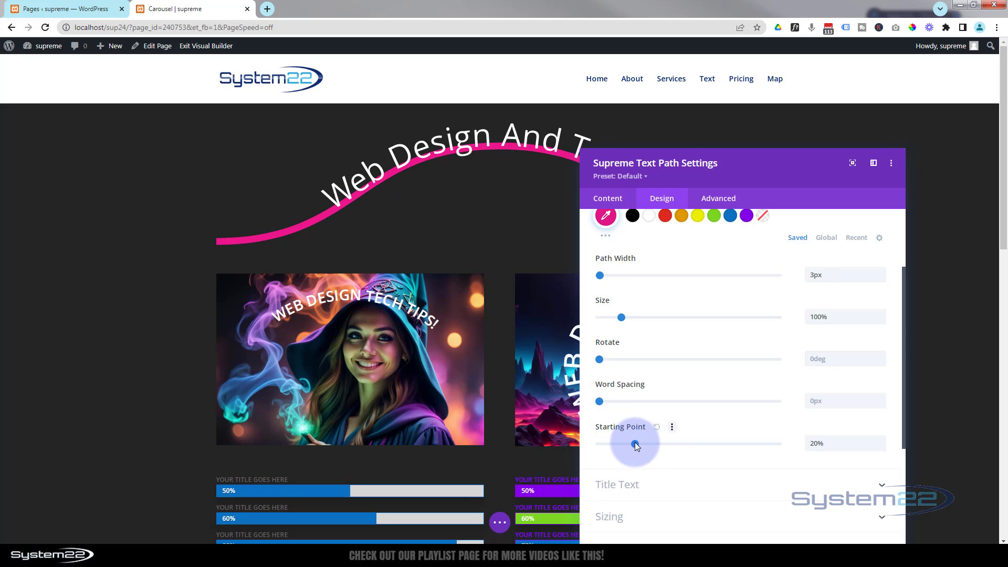
left_click_drag(765, 173, 982, 155)
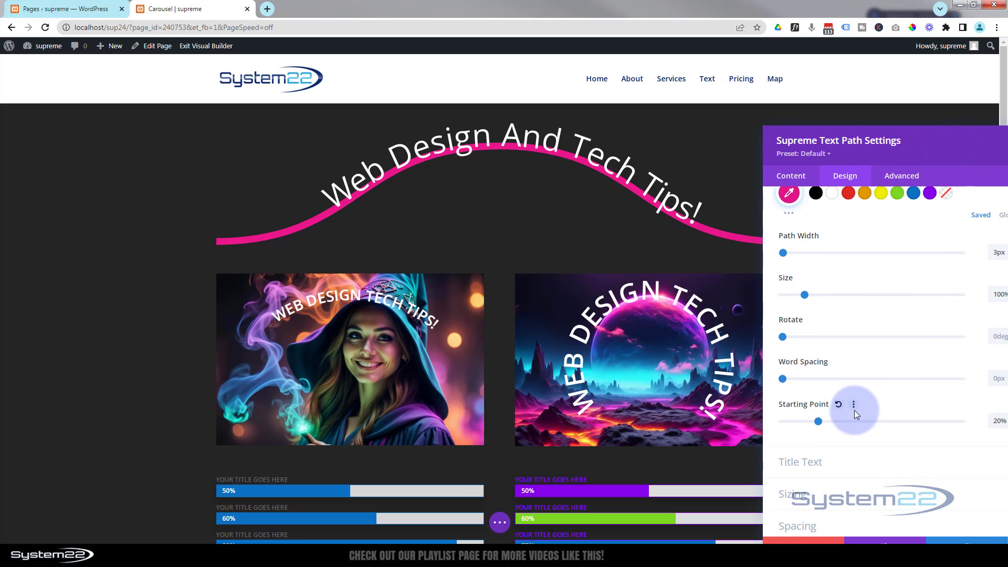
left_click_drag(910, 149, 849, 141)
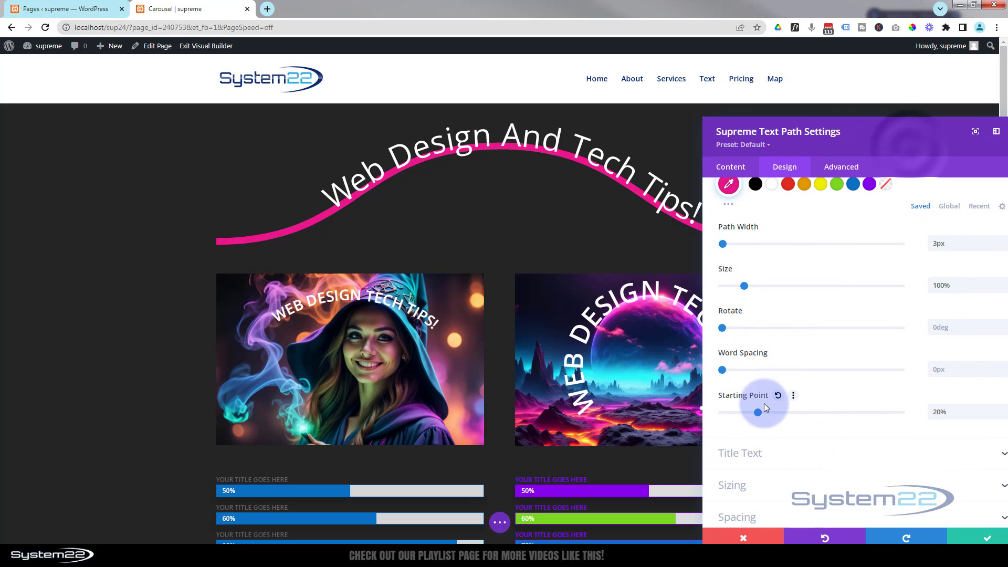
left_click_drag(760, 411, 711, 411)
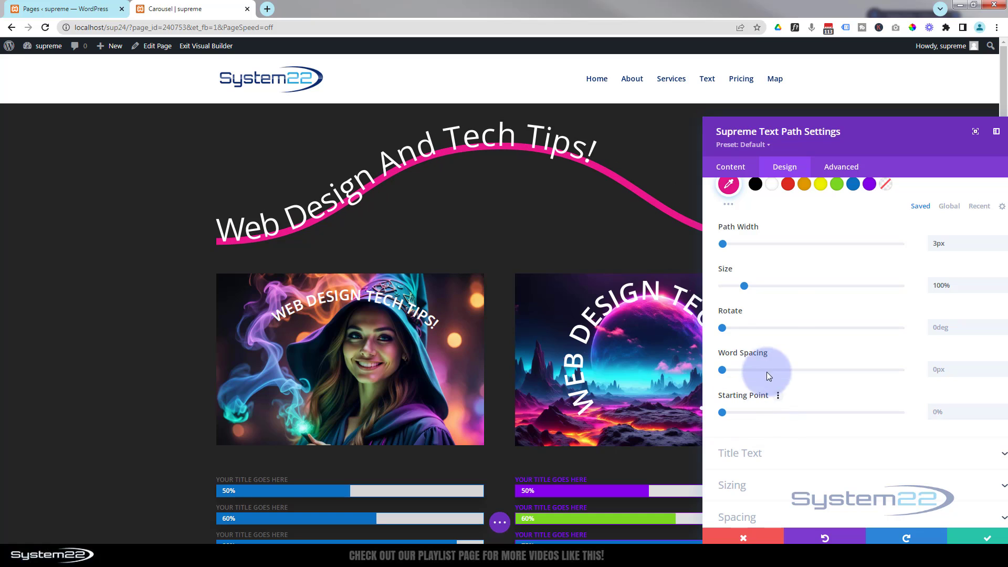
Enlarge the curved title text, trying 22px and settling on a text size of 20px
left_click(768, 454)
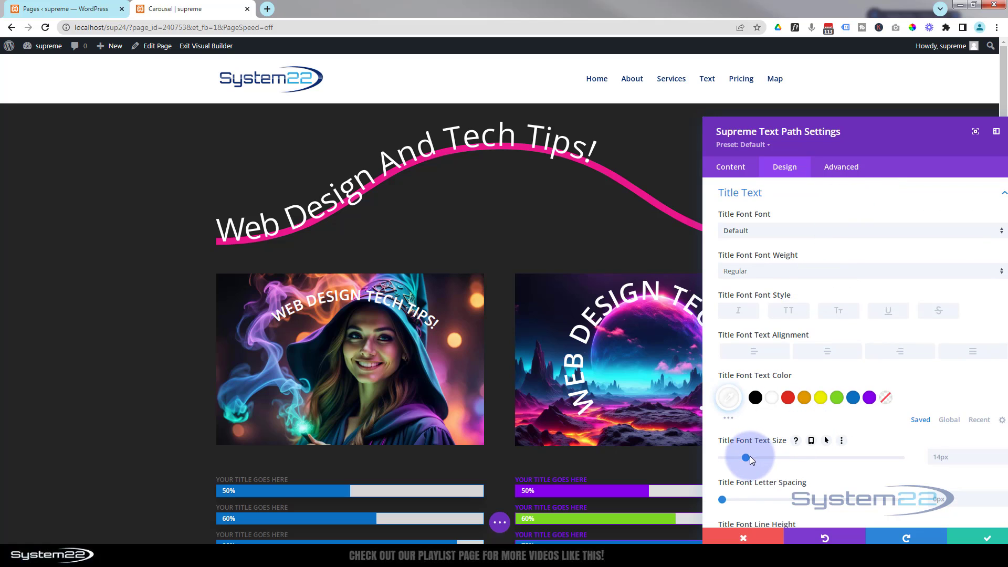
left_click_drag(746, 458, 761, 455)
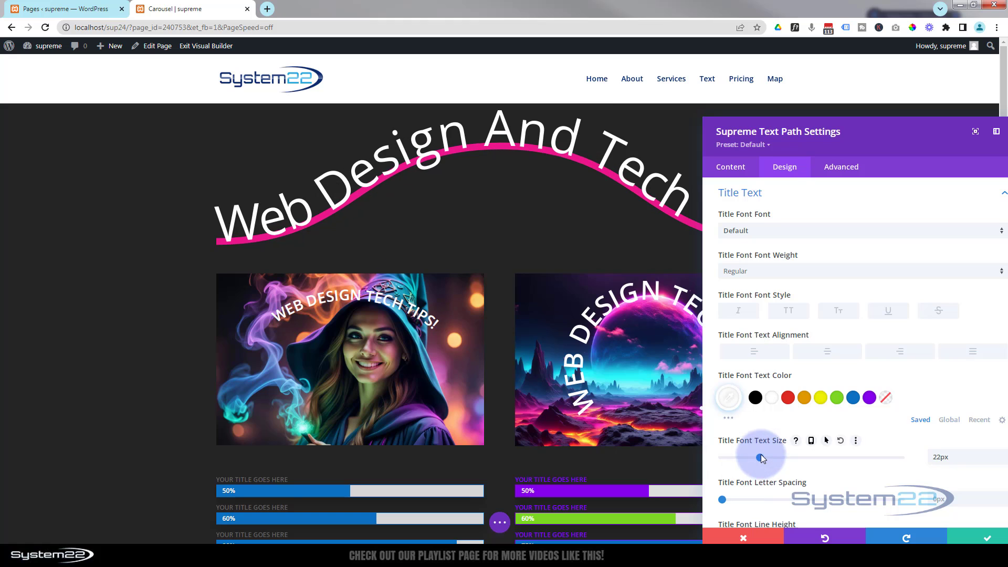
left_click_drag(888, 139, 846, 143)
scroll(811, 317, "down", 1)
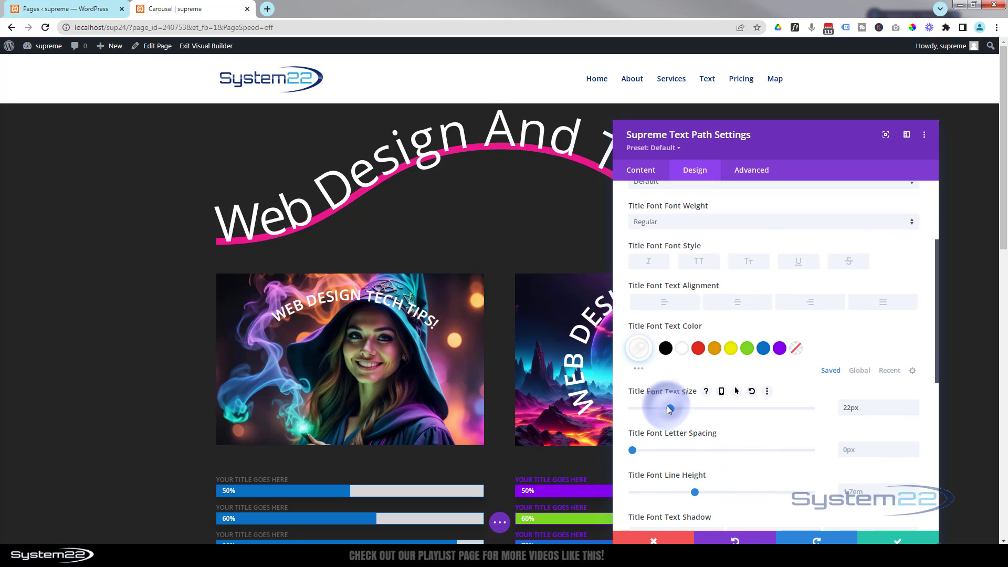
left_click_drag(669, 408, 666, 408)
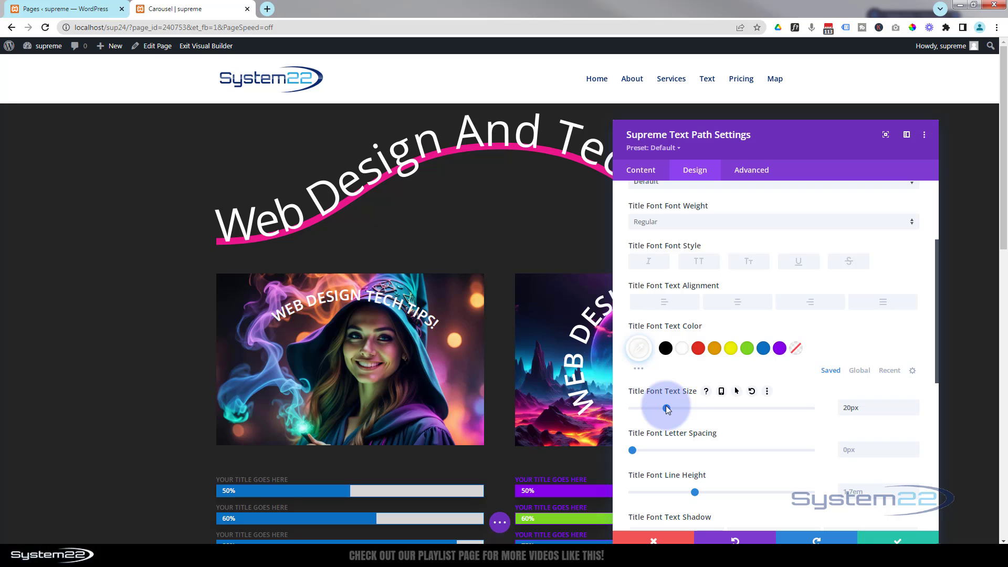
Make the title font Semi Bold and all uppercase, and move the settings window clear of the heading
left_click(671, 222)
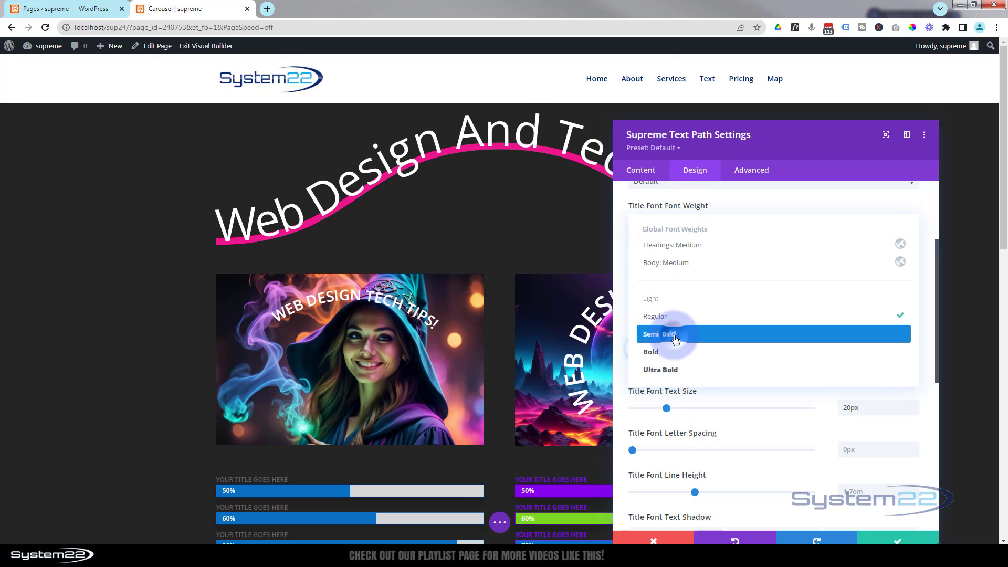
left_click(676, 339)
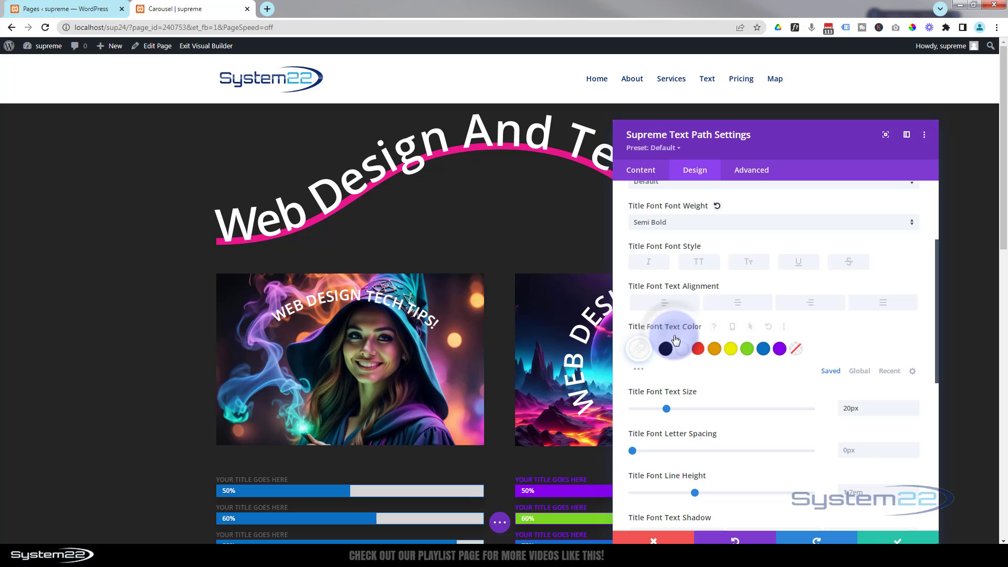
left_click(699, 262)
left_click_drag(752, 134, 817, 304)
Add the soft blurred text shadow preset to the title, try red #e02b20, and set the shadow color to blue #0c71c3
scroll(822, 393, "down", 4)
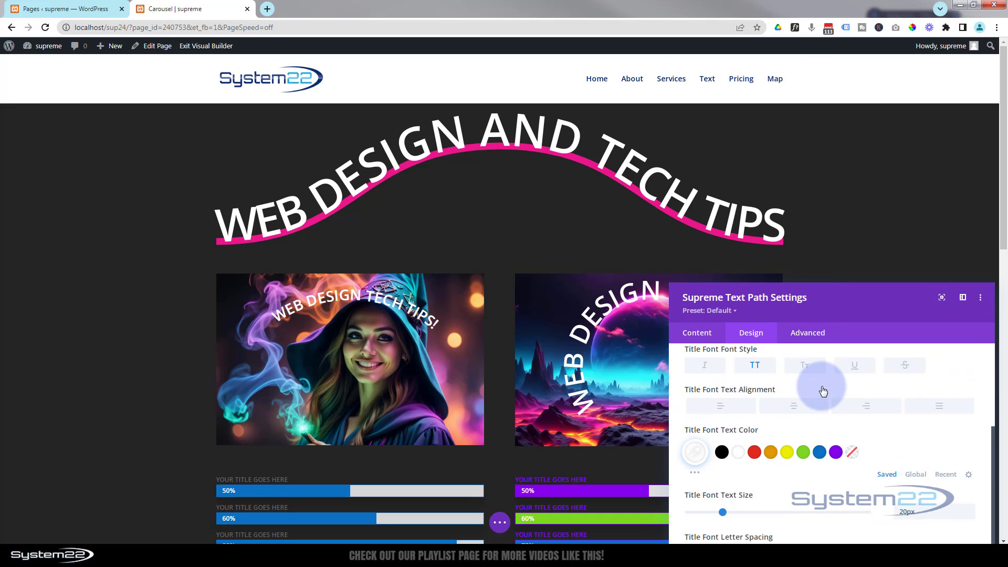
scroll(824, 392, "down", 3)
scroll(823, 389, "down", 4)
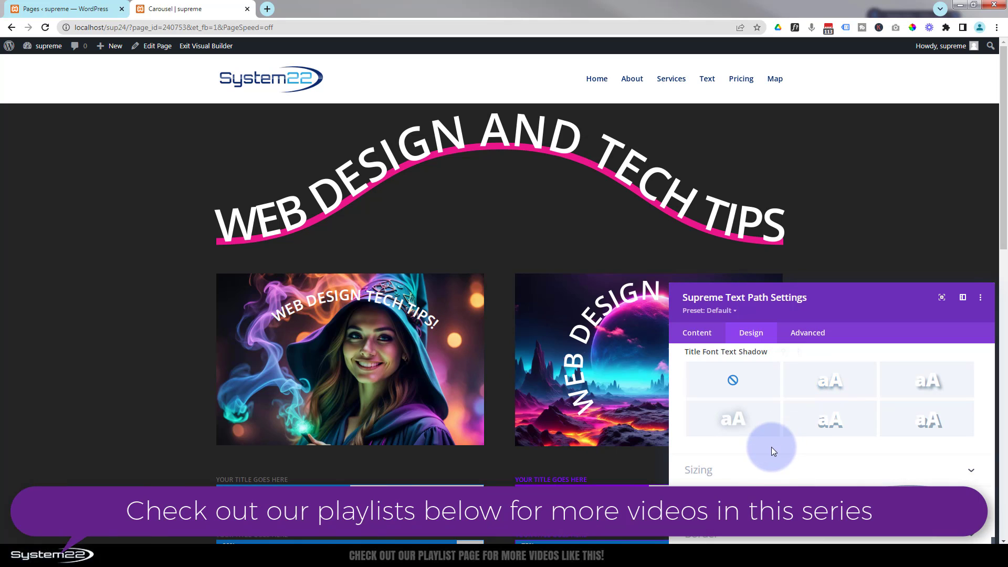
left_click(746, 420)
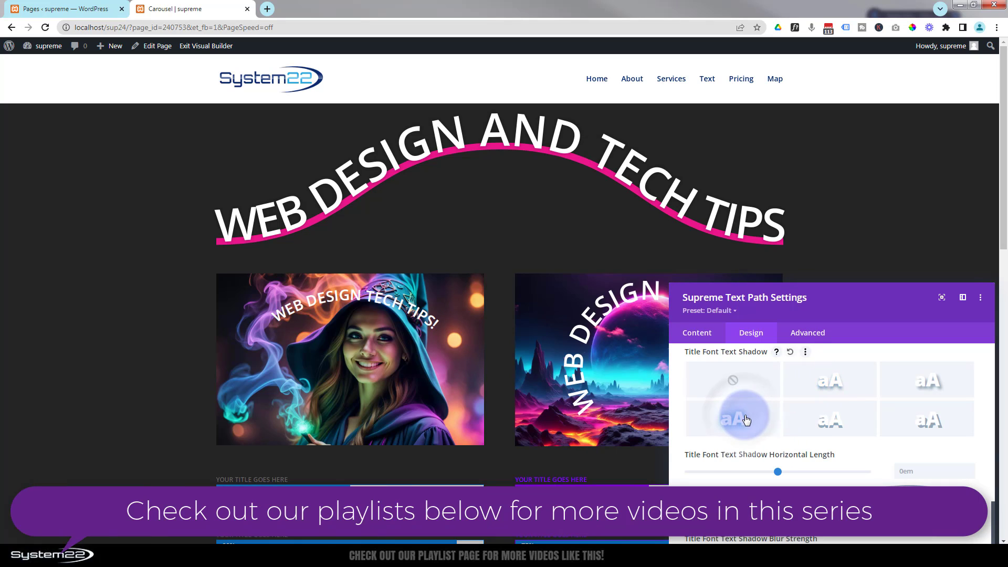
scroll(751, 436, "down", 3)
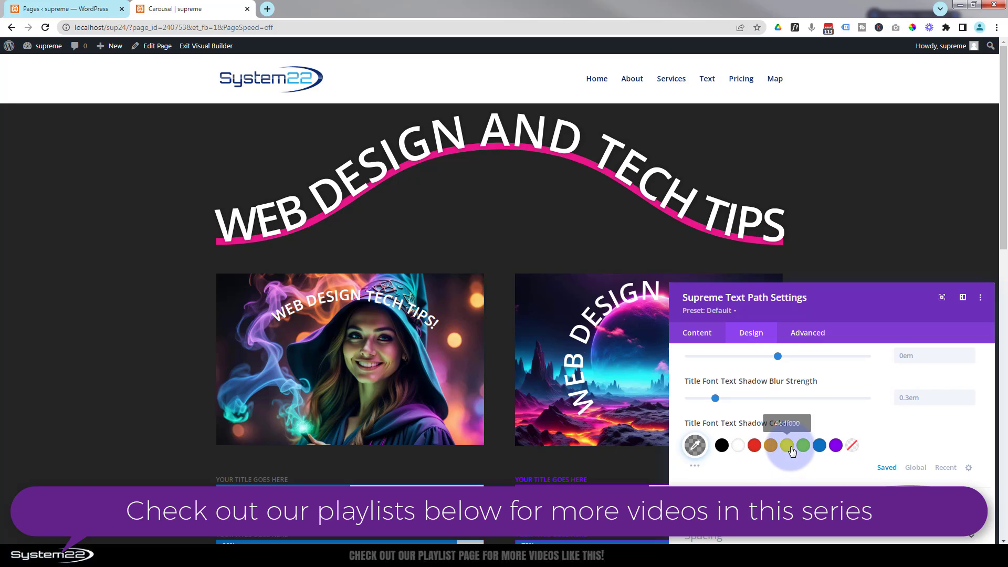
left_click(755, 446)
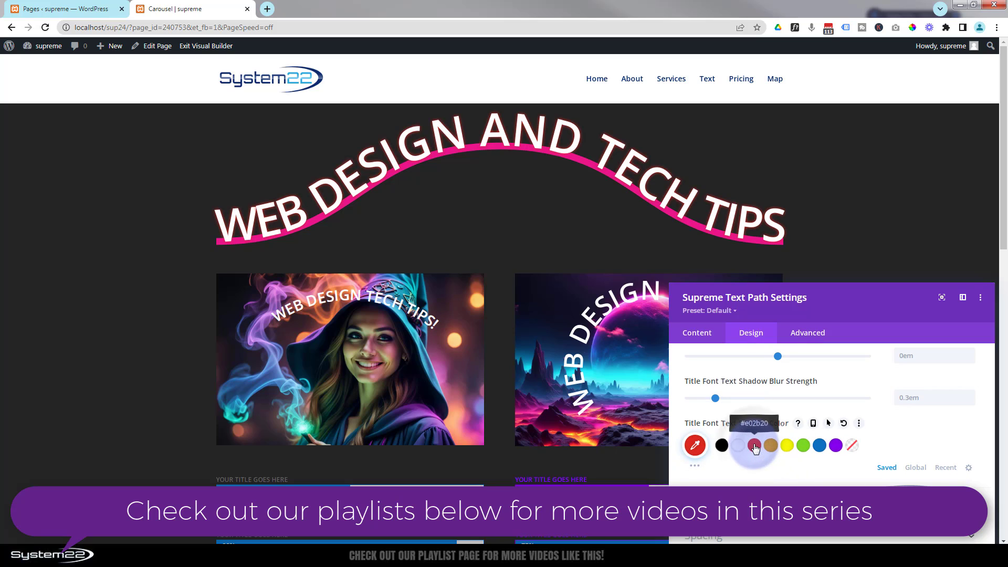
left_click(821, 446)
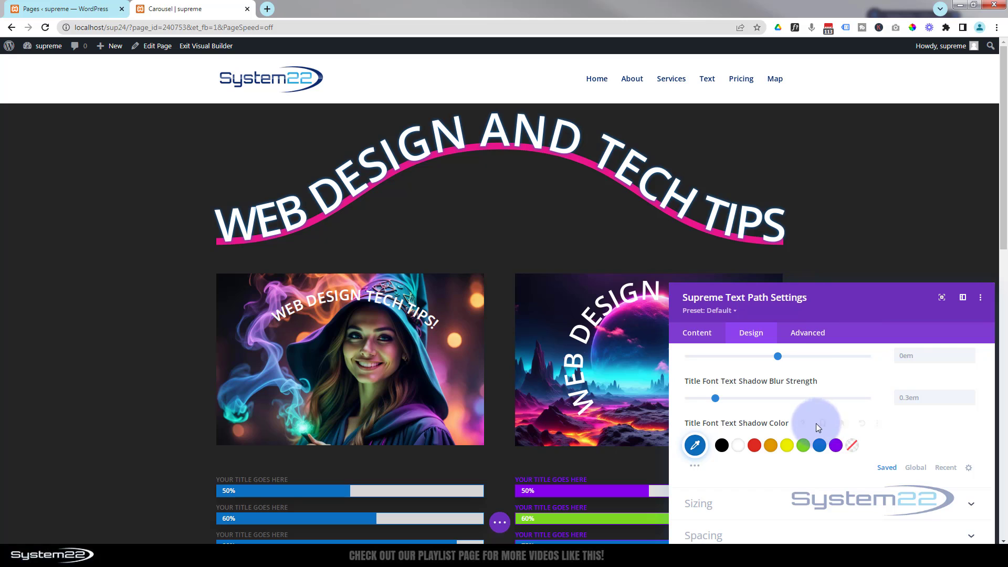
Change the heading's path color to blue #0c71c3
scroll(816, 423, "up", 10)
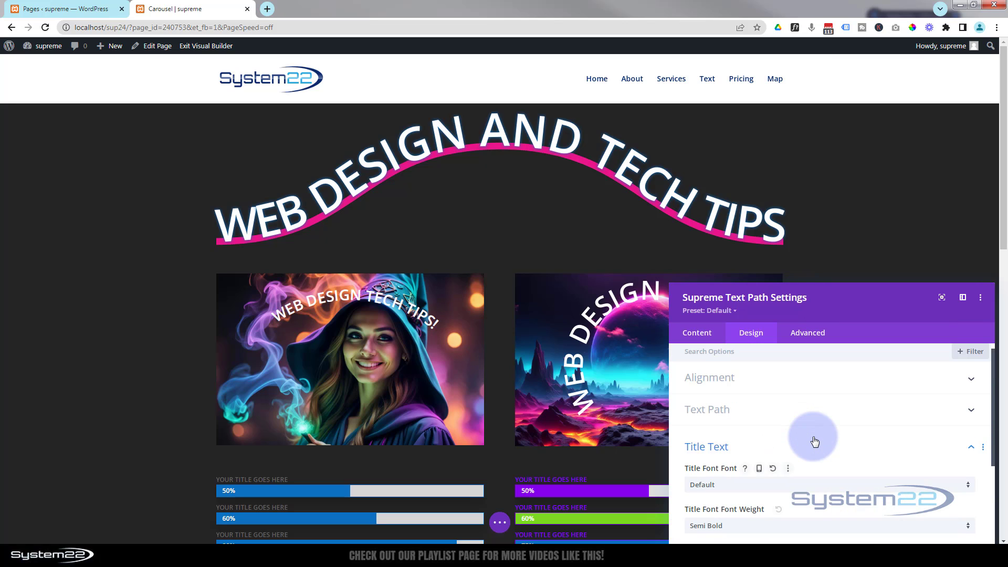
left_click(793, 416)
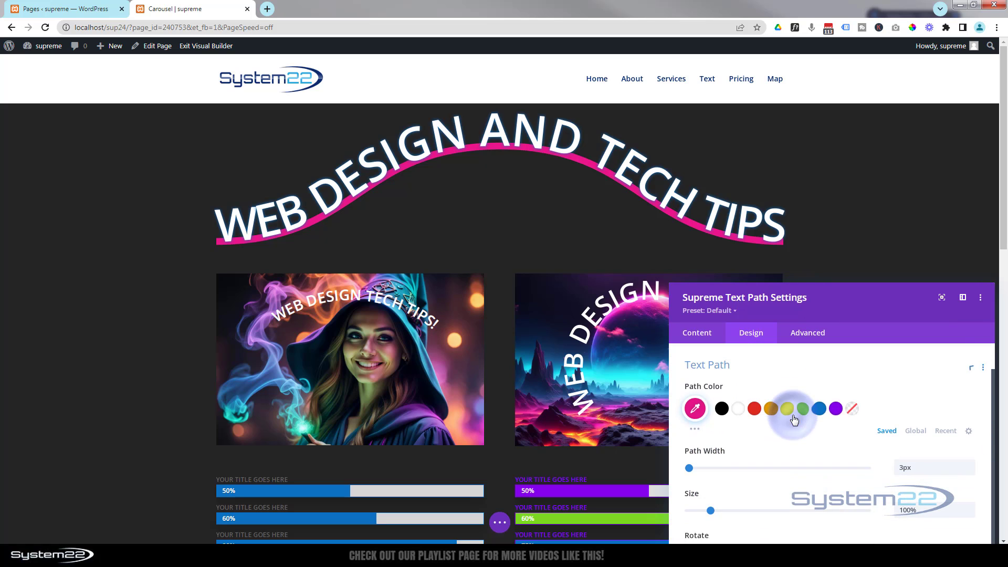
left_click(818, 402)
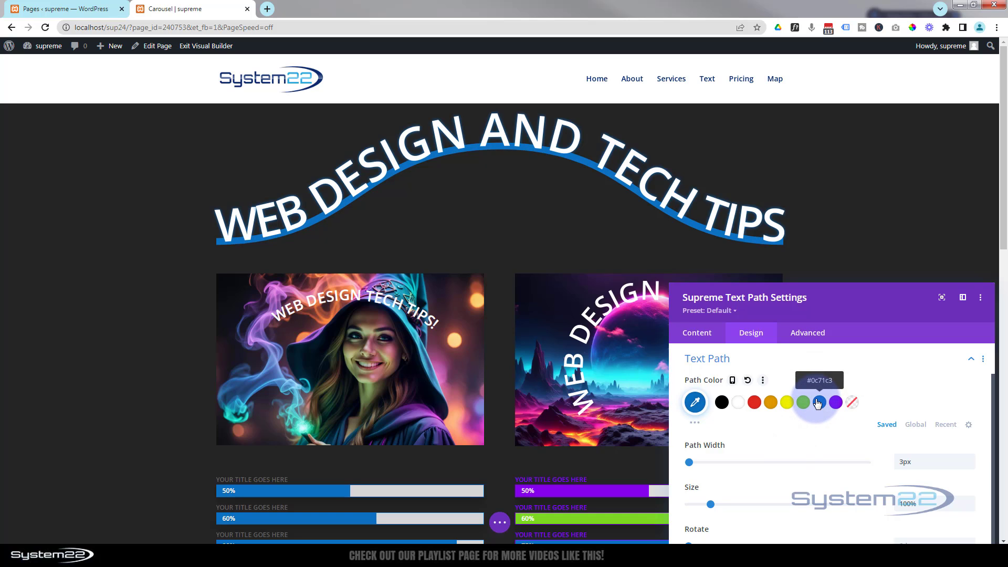
Turn off Show Path for the wave heading, move the settings window to reach its controls, and save the module
left_click(704, 334)
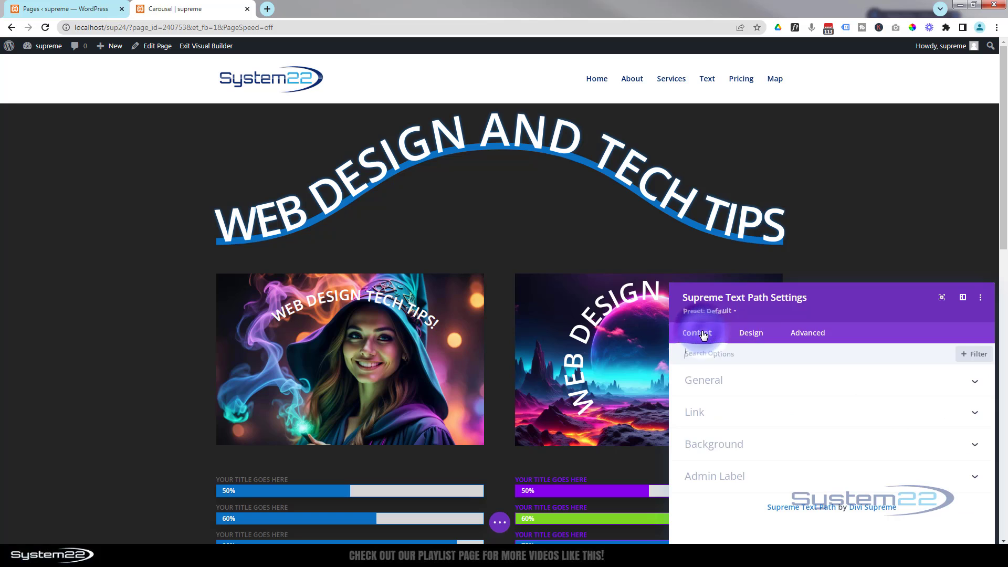
left_click(762, 387)
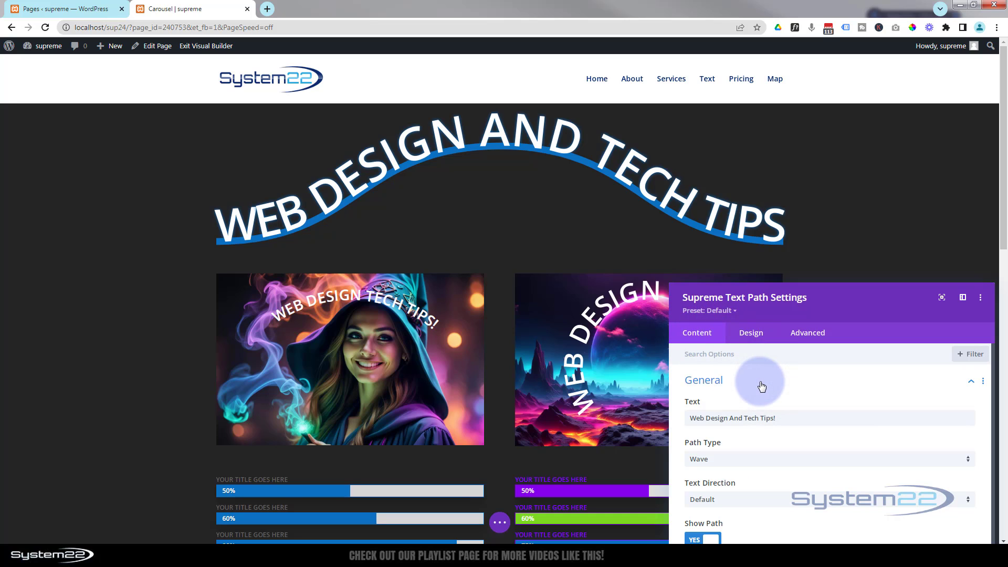
scroll(762, 386, "down", 1)
left_click(699, 531)
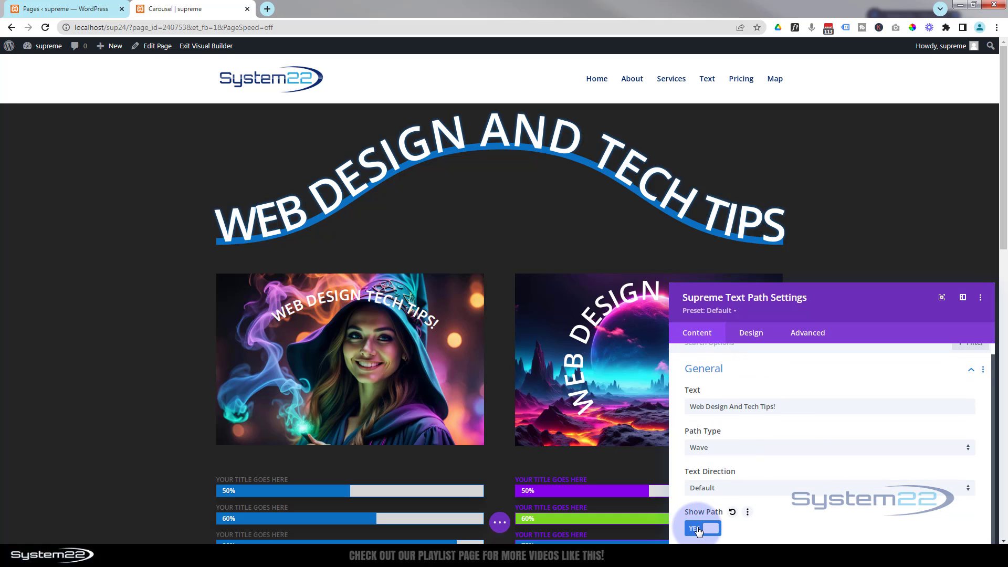
left_click_drag(791, 304, 770, 214)
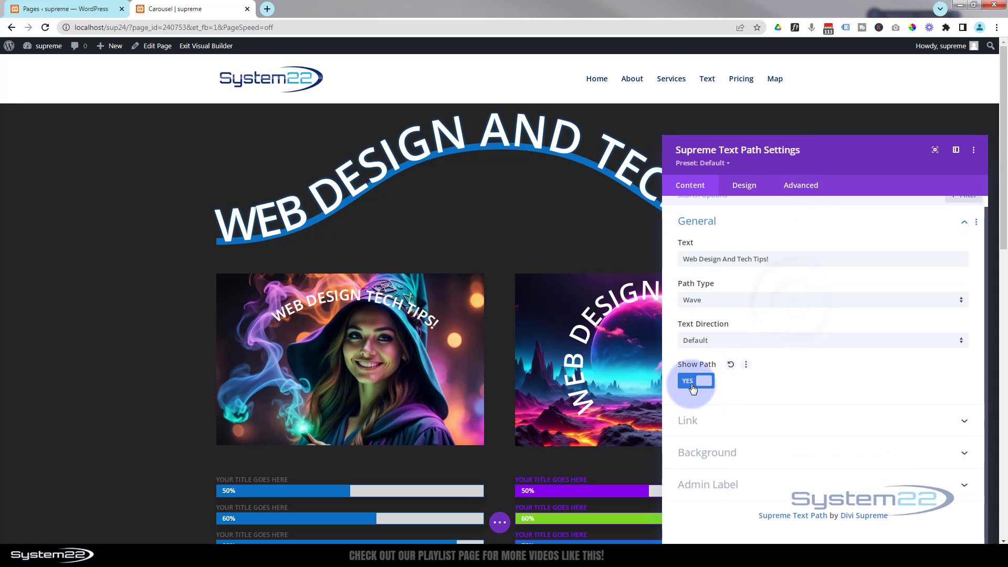
left_click(693, 387)
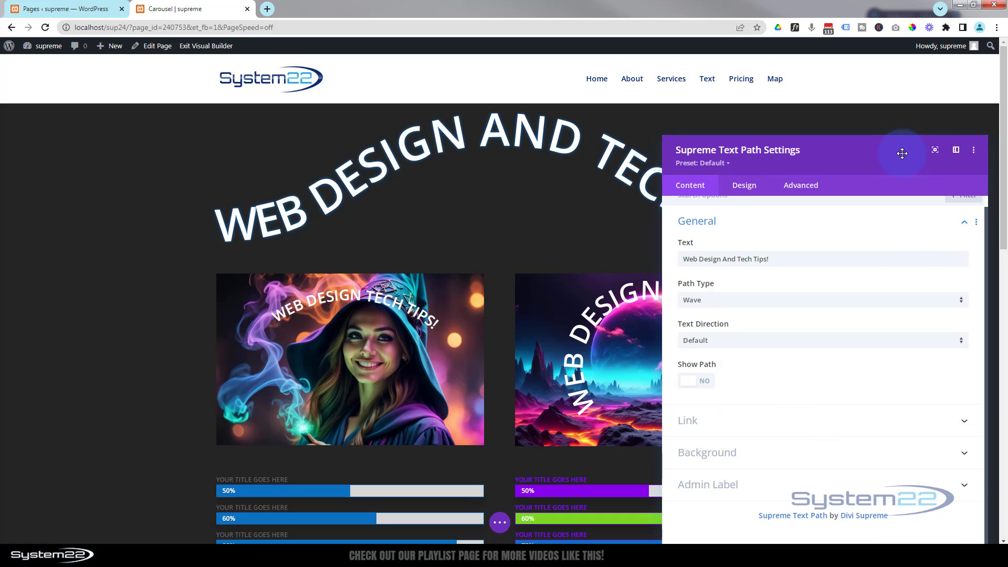
left_click_drag(865, 161, 755, 109)
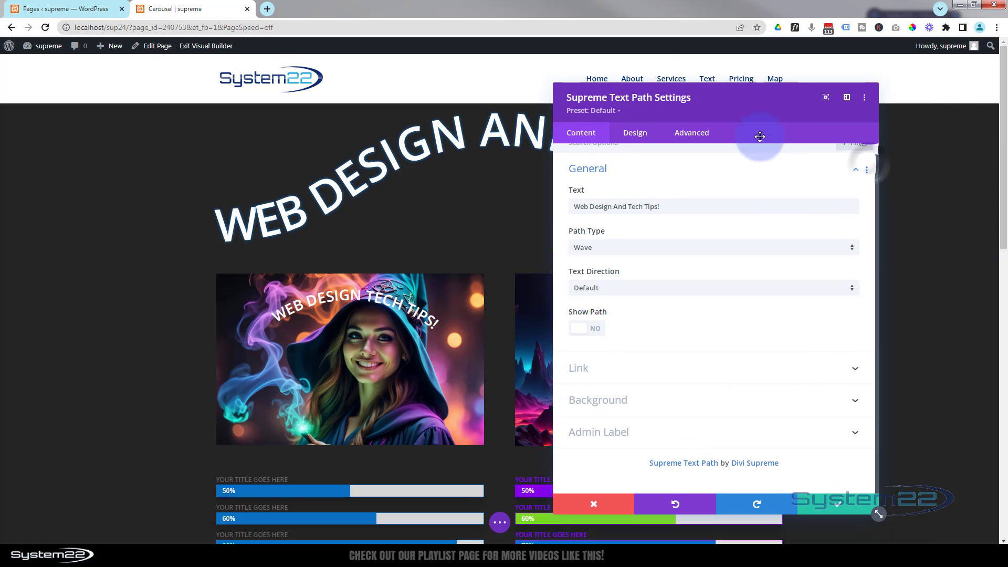
left_click(848, 505)
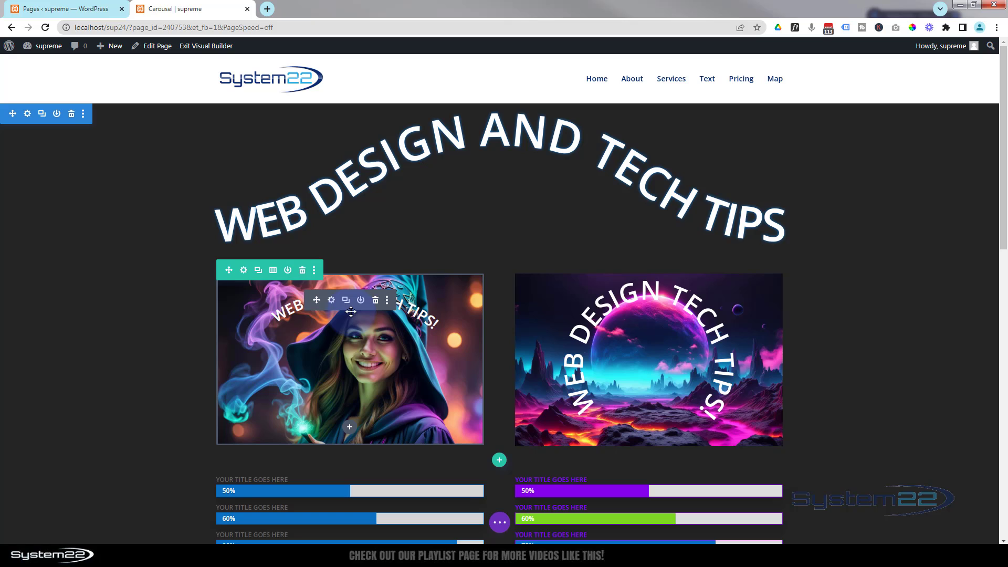
Delete the row with the two images below the heading and insert a new row with two equal columns there
left_click(303, 270)
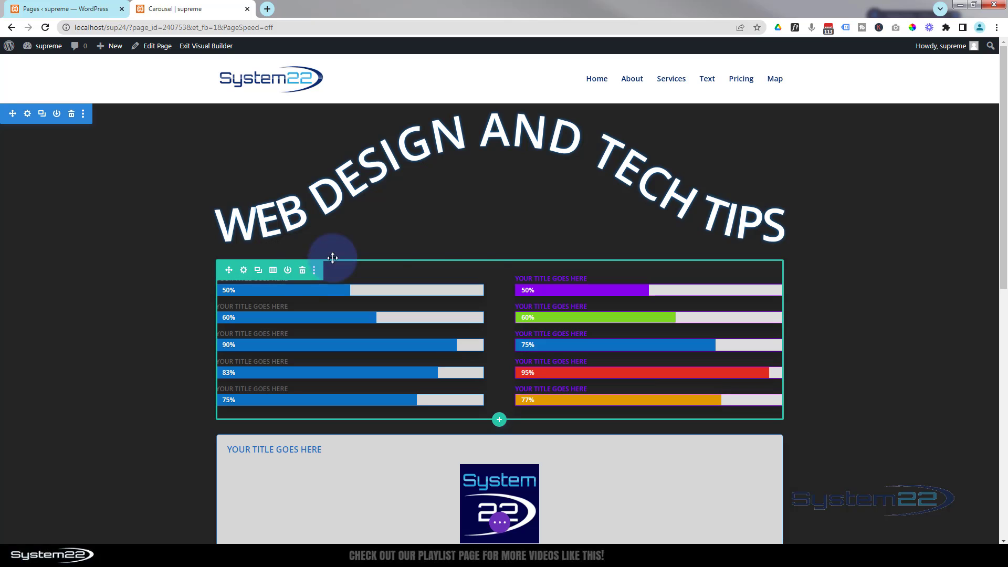
left_click(499, 260)
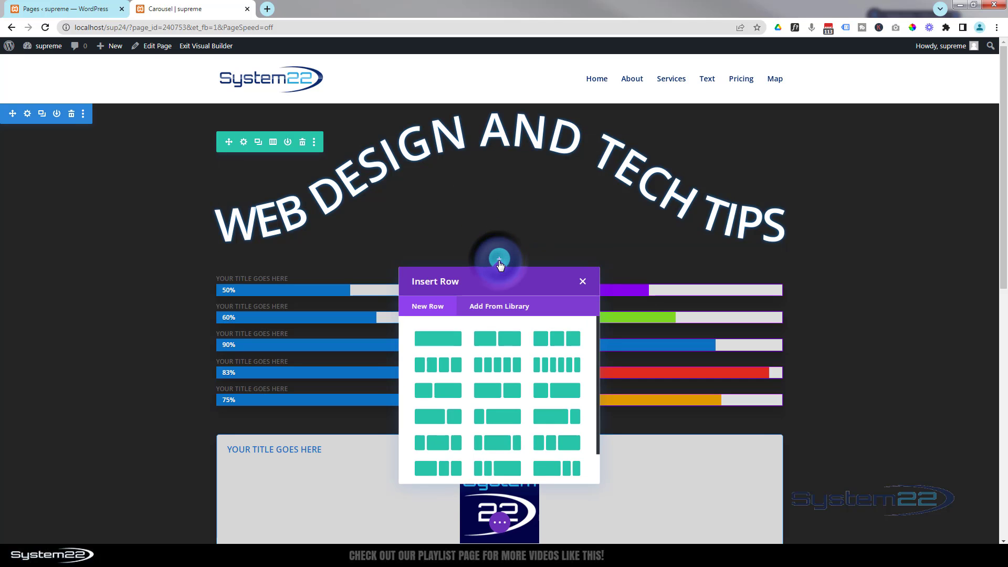
left_click(512, 344)
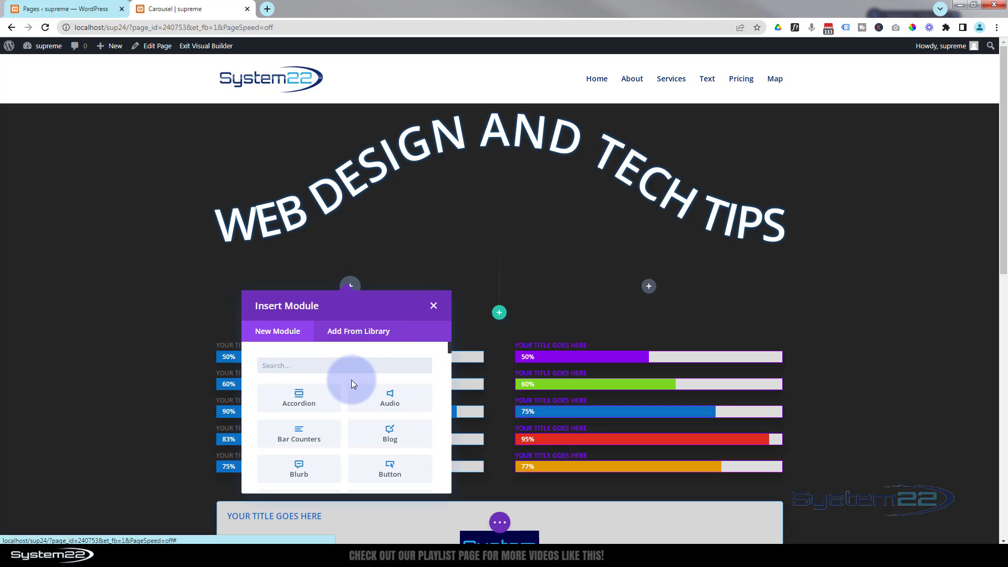
Add a Supreme Text Path module to the new row's first column with the text "Web Design And Tech Tips!"
scroll(351, 378, "down", 9)
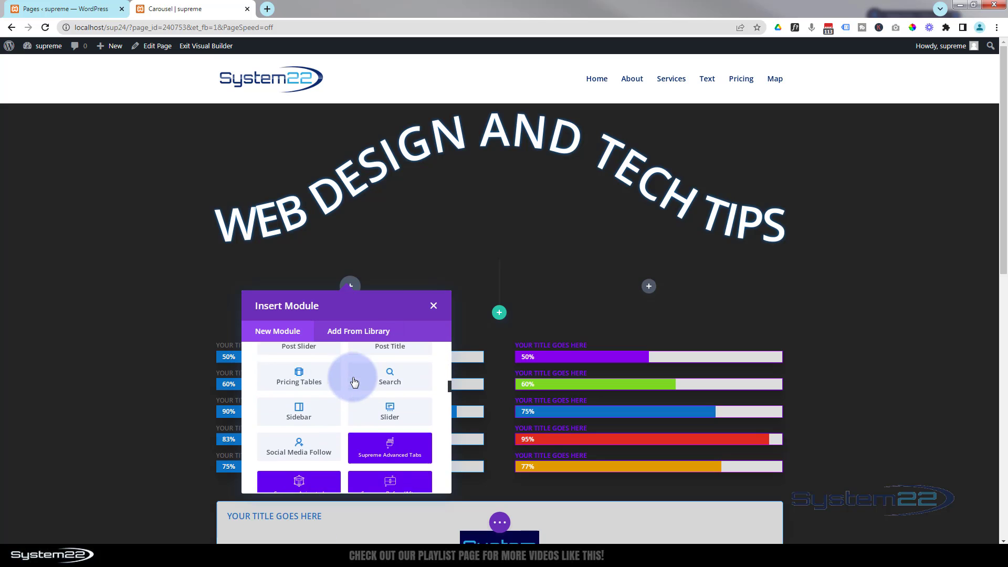
scroll(354, 382, "down", 10)
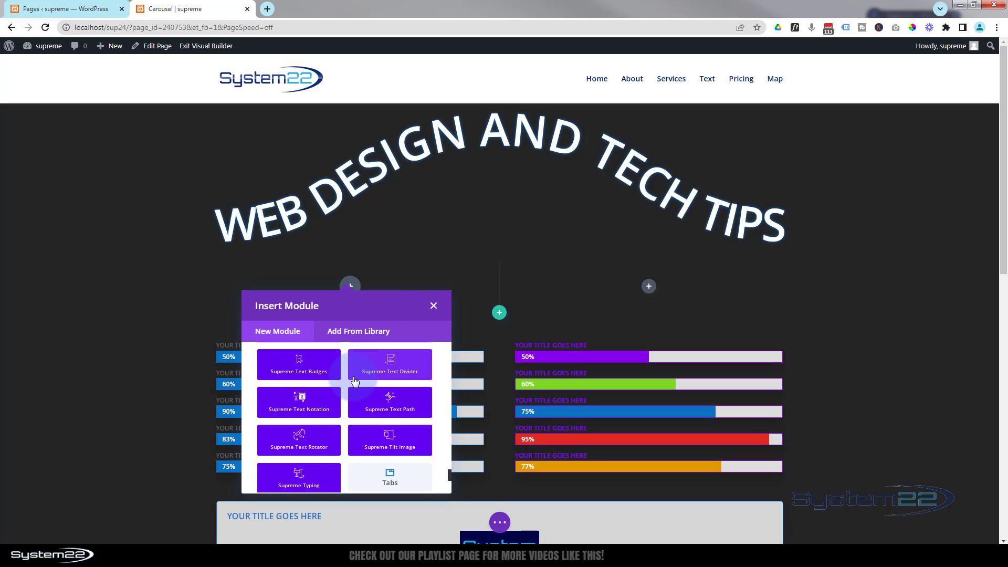
left_click(382, 406)
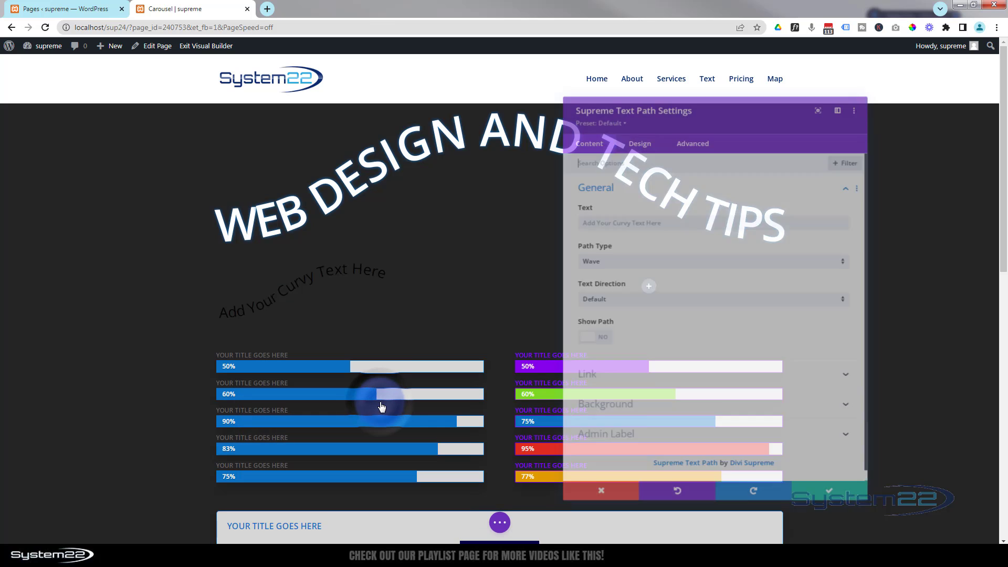
left_click(685, 223)
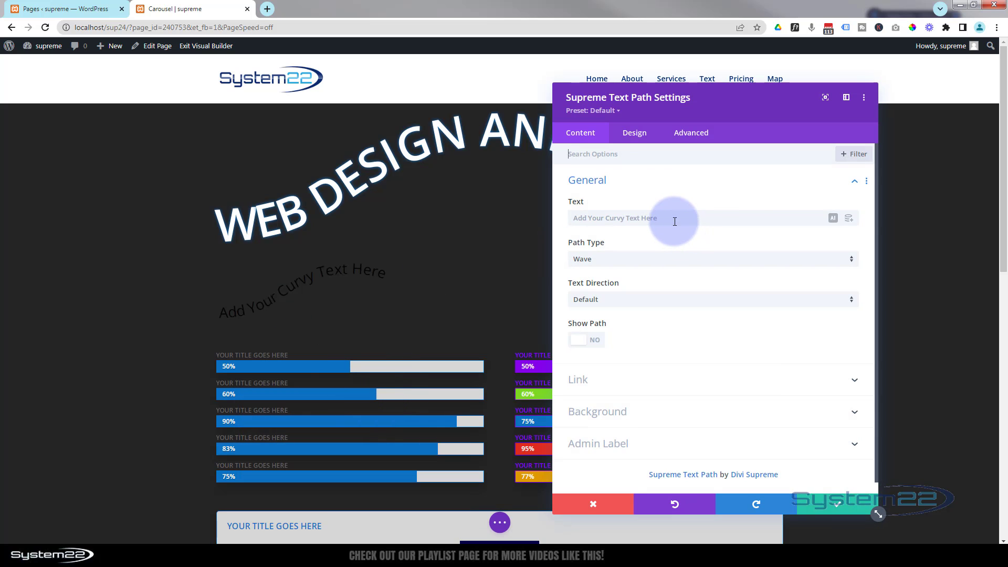
left_click(675, 221)
type("Web Design And T")
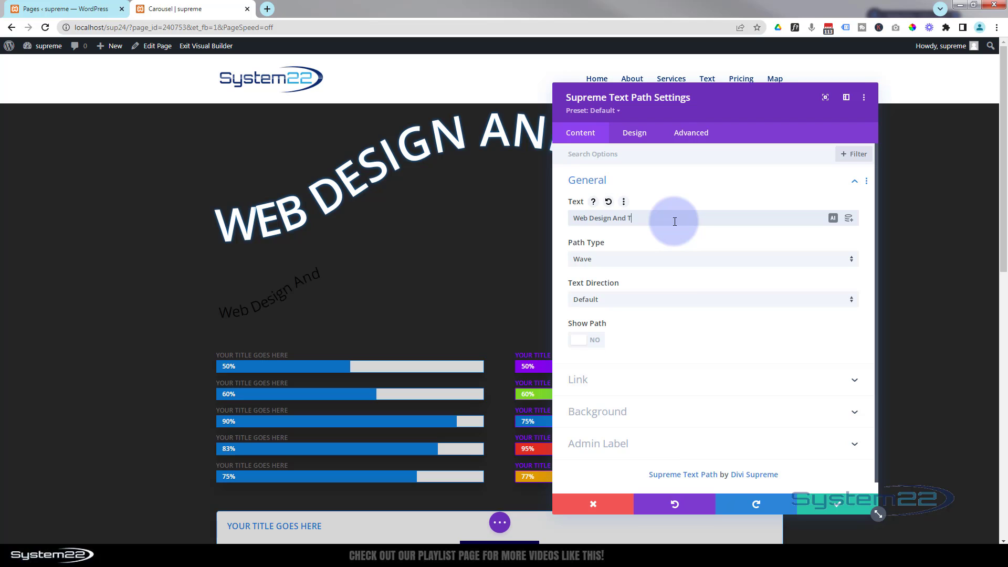
type("ech Tips")
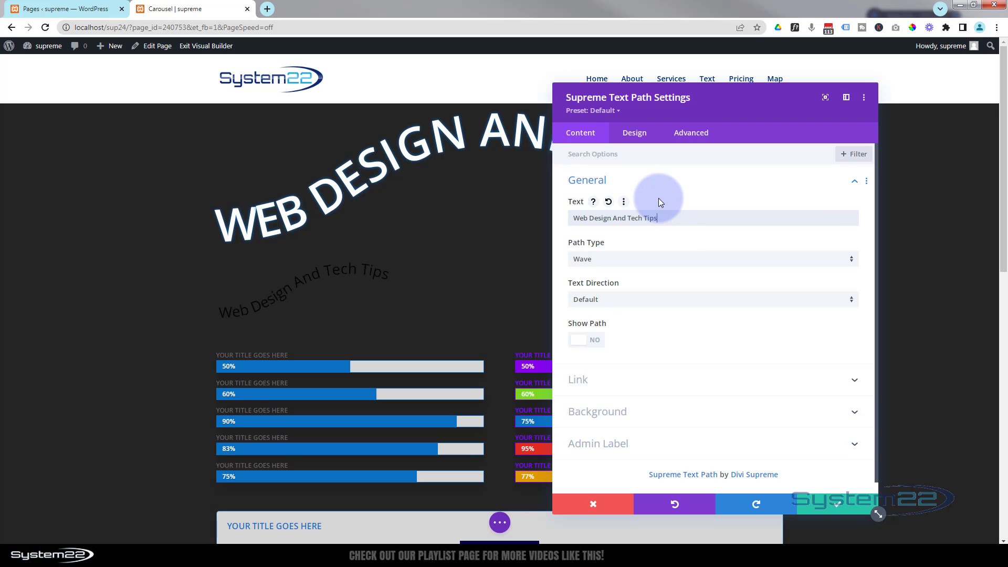
type("!")
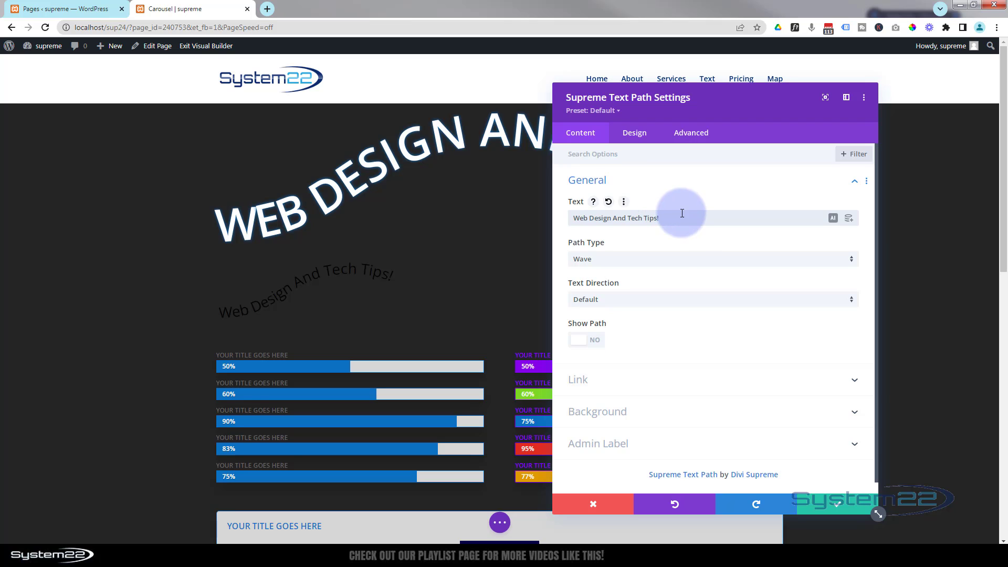
Set the new module's path type to Arc and turn on Show Path
left_click(602, 269)
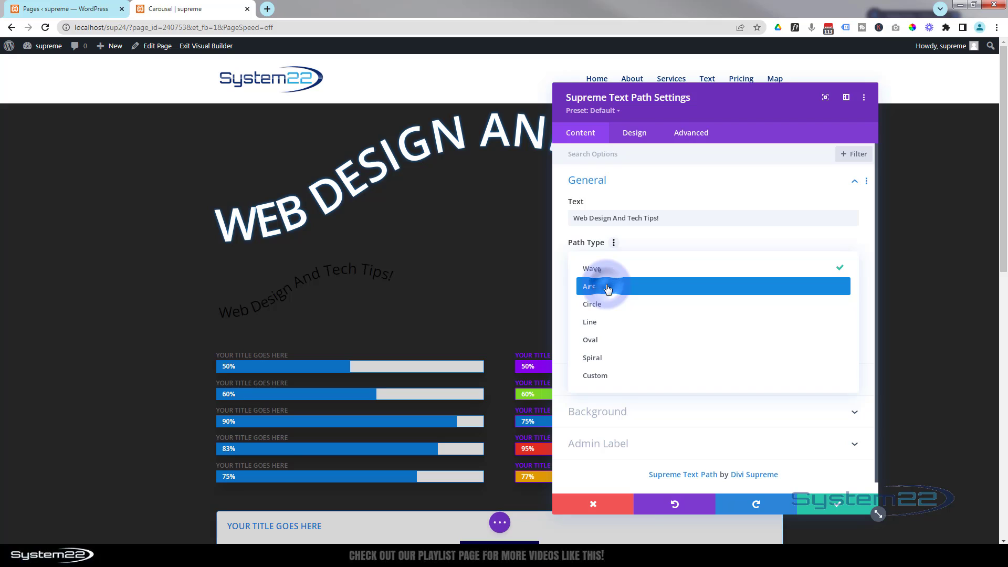
left_click(608, 287)
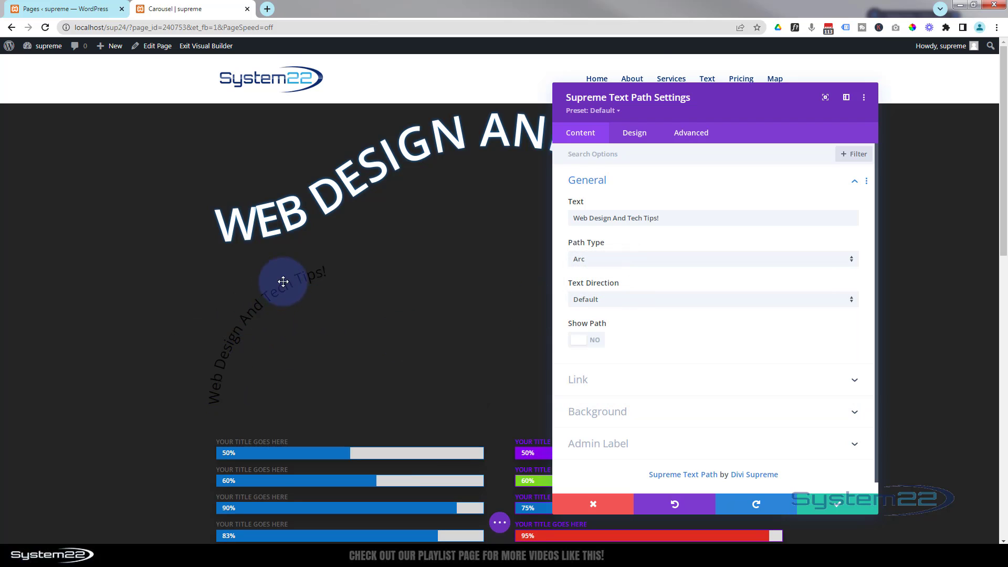
left_click(595, 341)
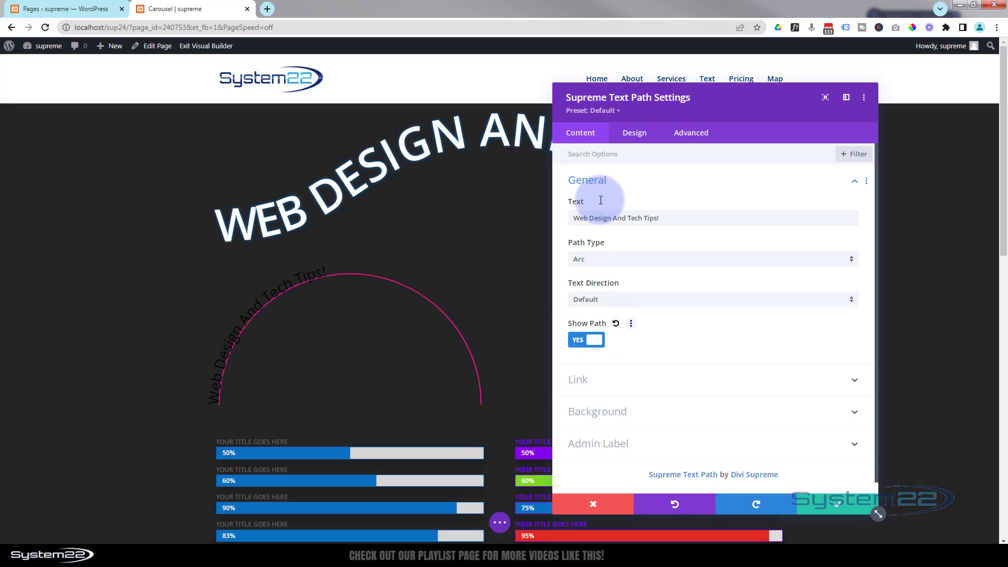
Make the arc module's title text color white
left_click(635, 136)
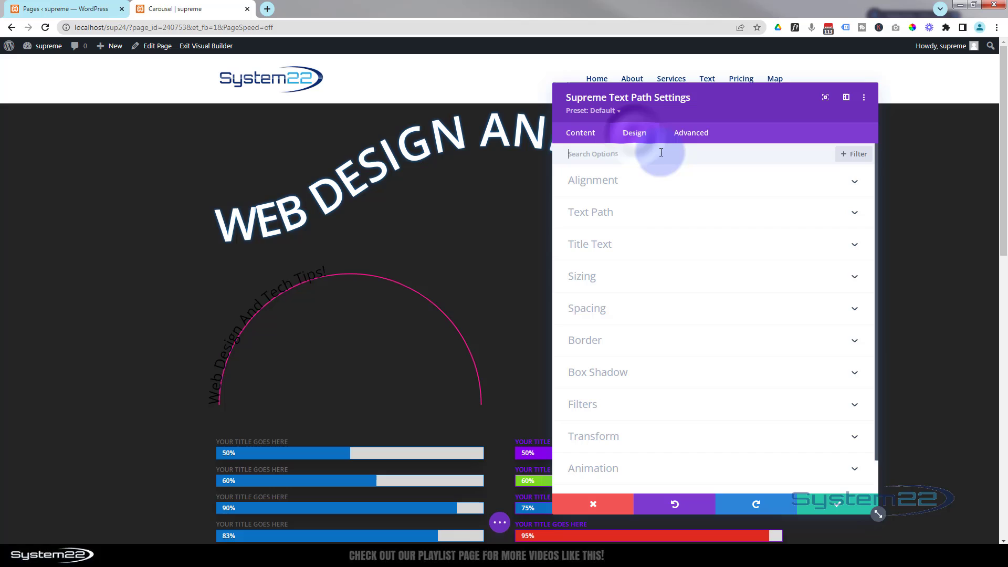
left_click(676, 215)
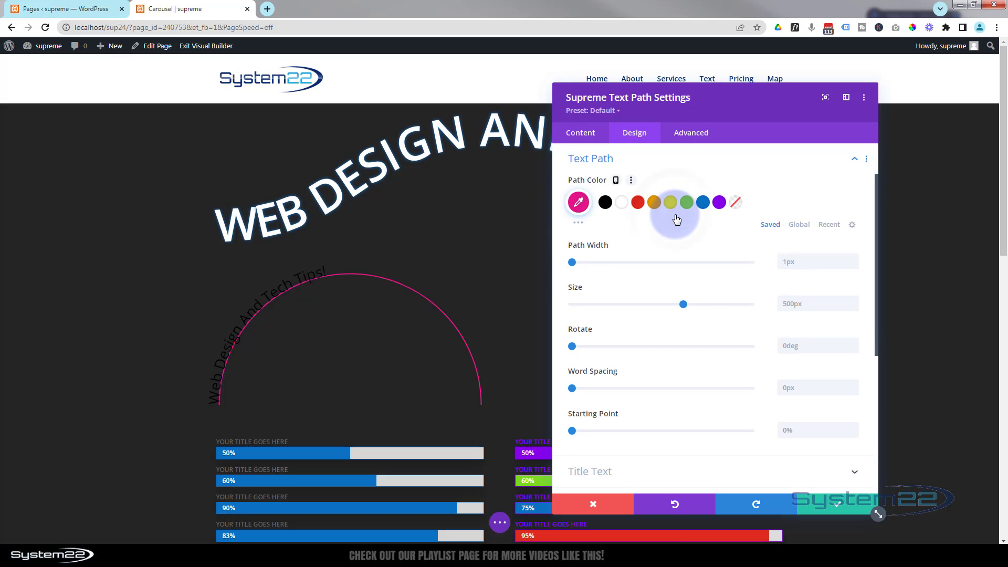
scroll(667, 211, "down", 2)
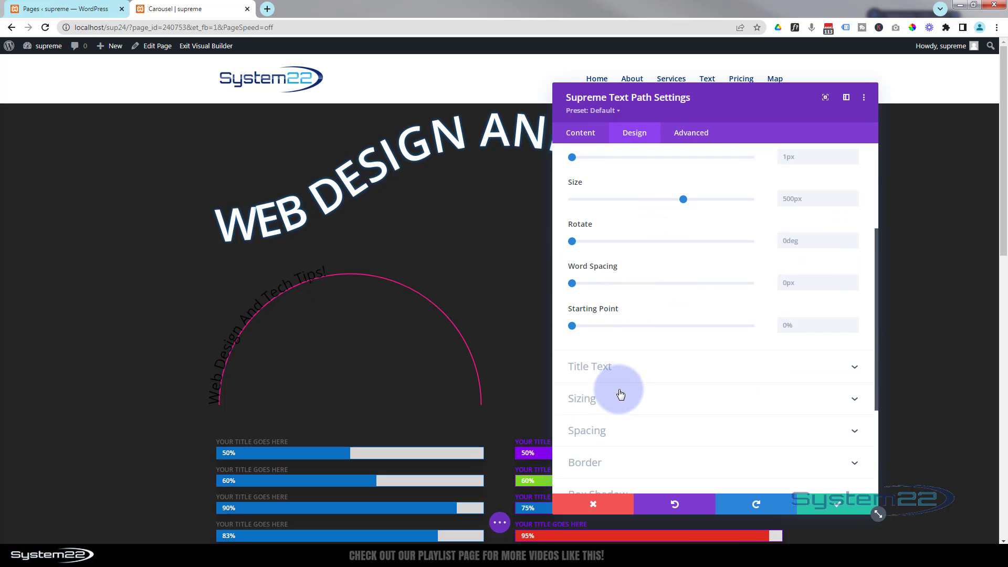
left_click(638, 371)
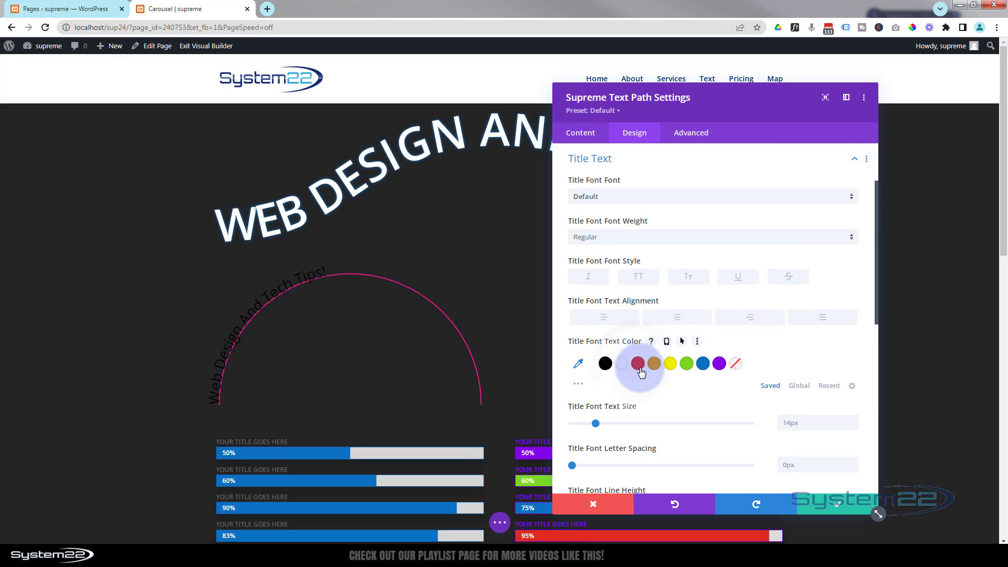
left_click(625, 368)
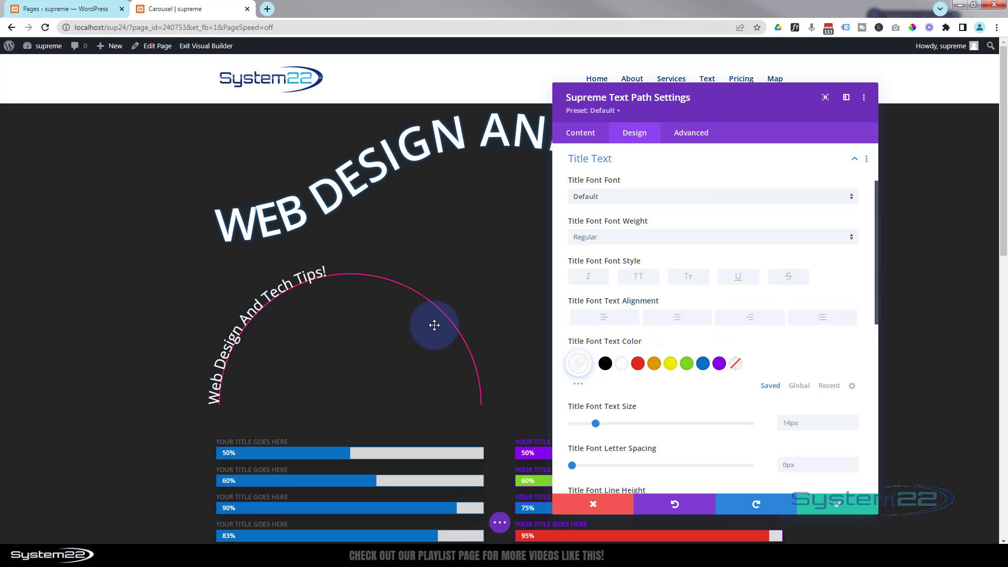
Center the text over the arc by adjusting its Starting Point, trying 30% and settling on 29%
scroll(619, 204, "up", 2)
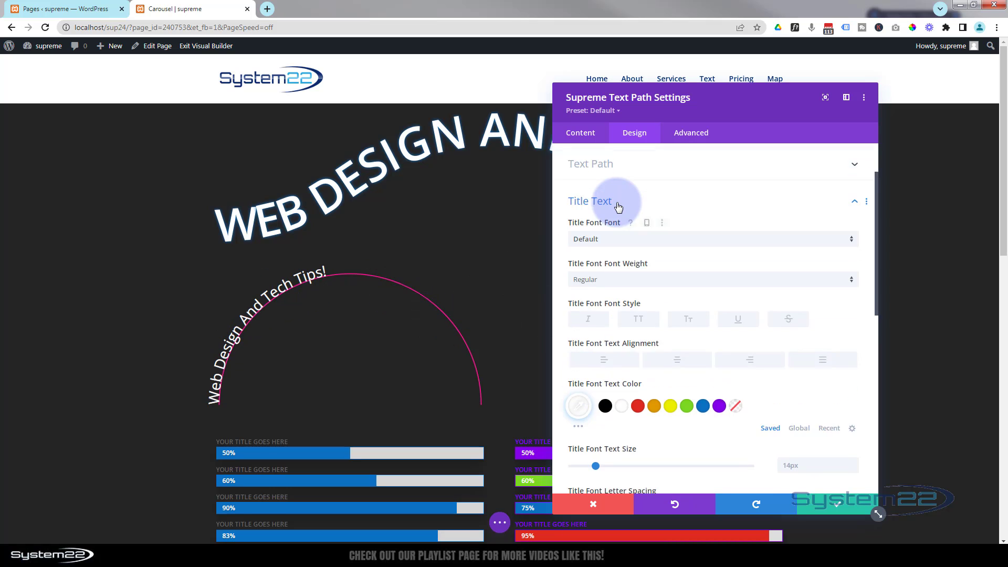
left_click(640, 218)
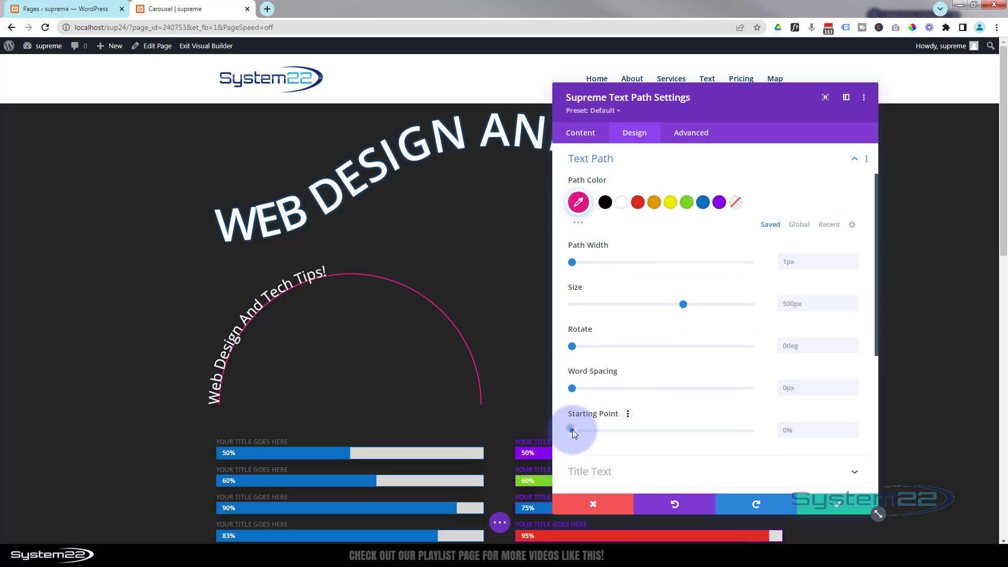
left_click_drag(573, 429, 624, 436)
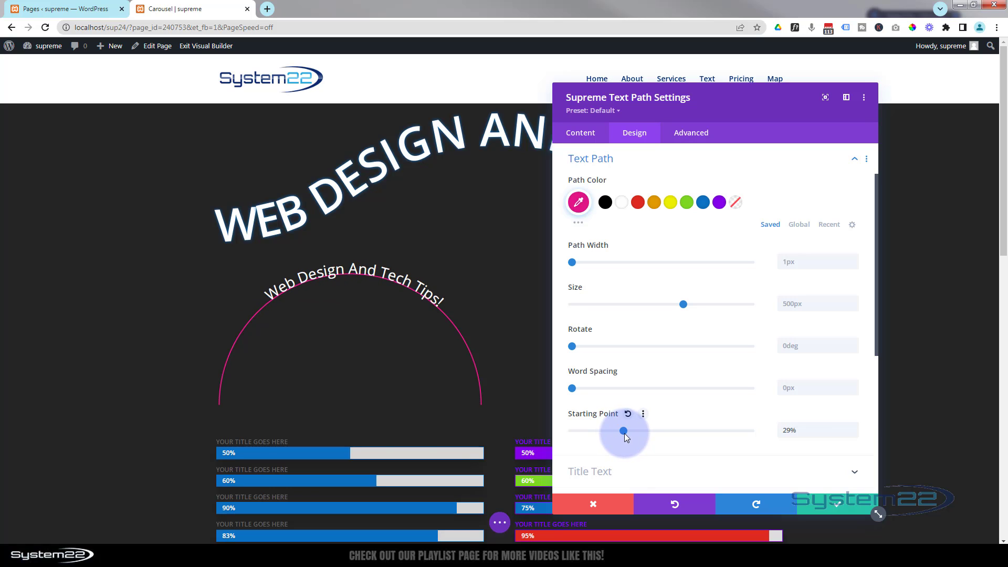
left_click_drag(626, 437, 627, 437)
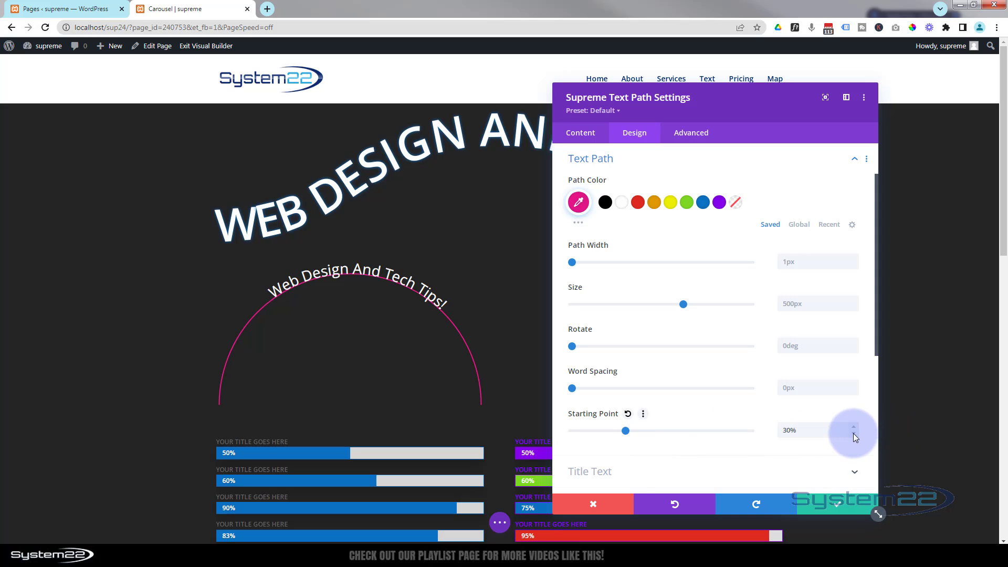
left_click(853, 434)
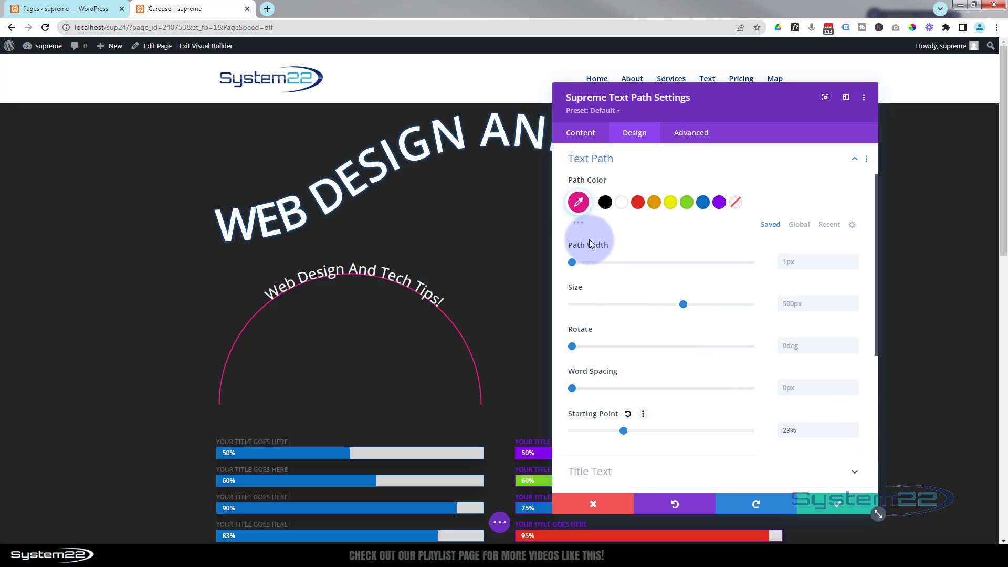
Turn off Show Path for the arc text module
left_click(581, 134)
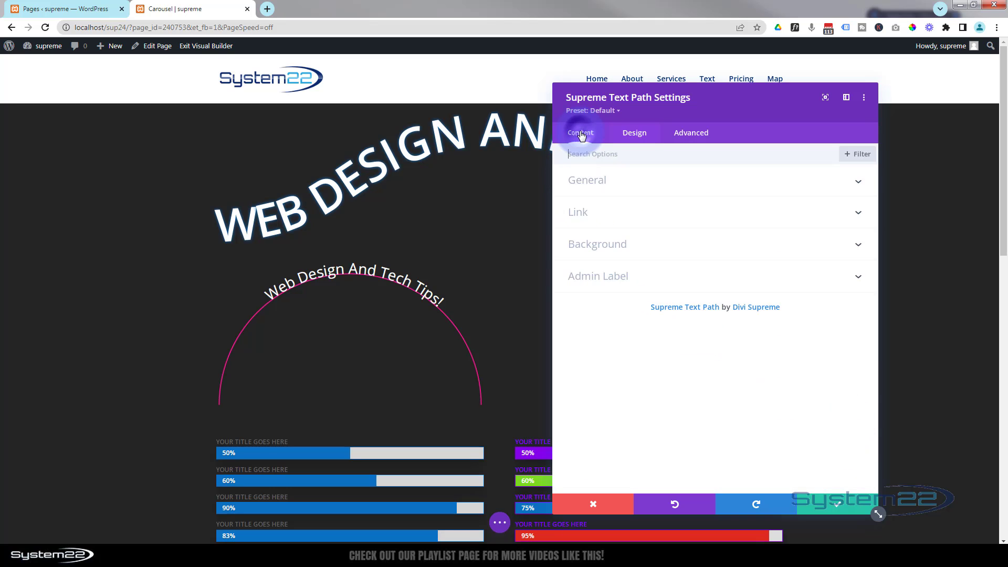
left_click(639, 191)
left_click(585, 340)
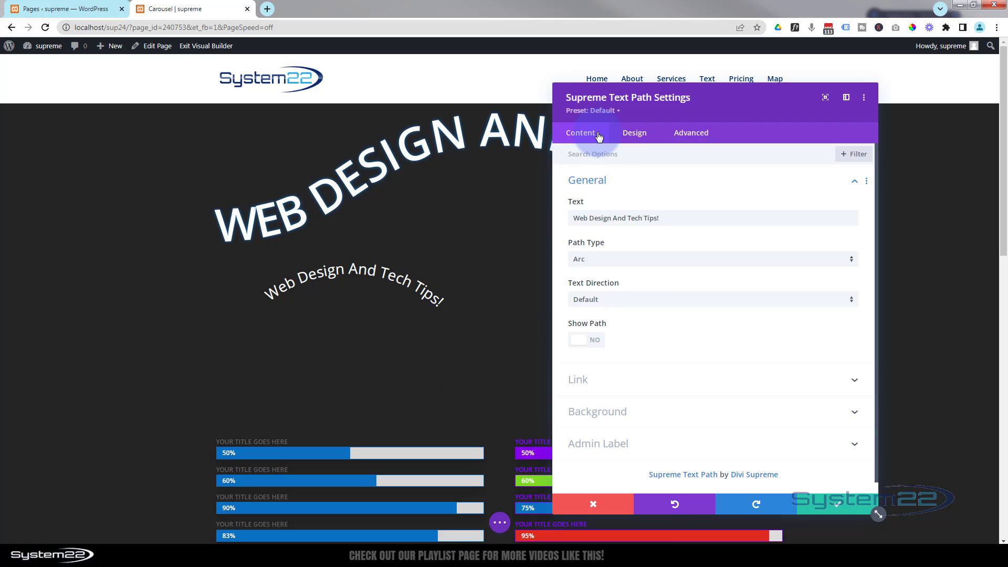
Give the arc text module a background image from the Media Library: the smiling woman in a dark witch's hat with colored smoke
left_click(635, 409)
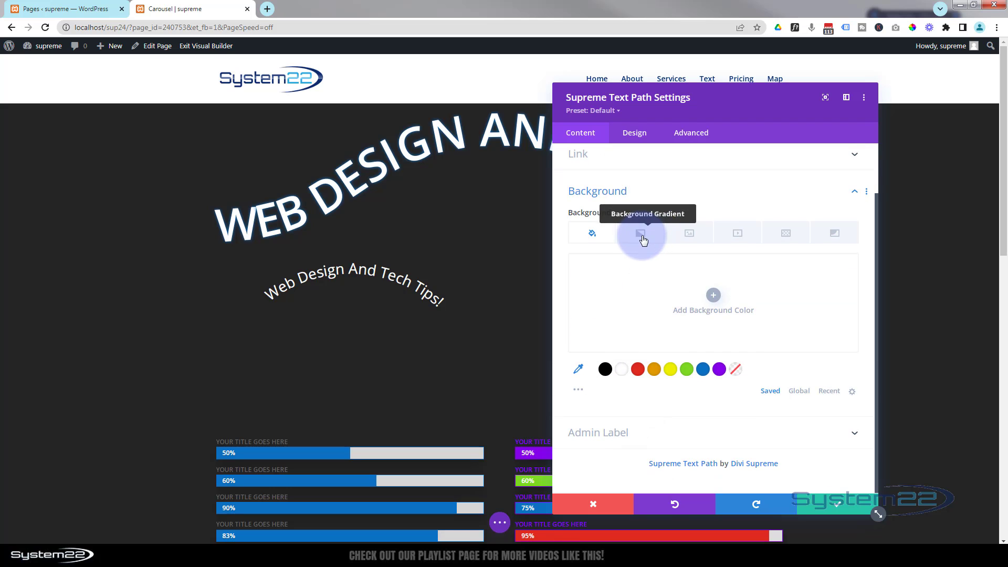
left_click(694, 237)
left_click(710, 308)
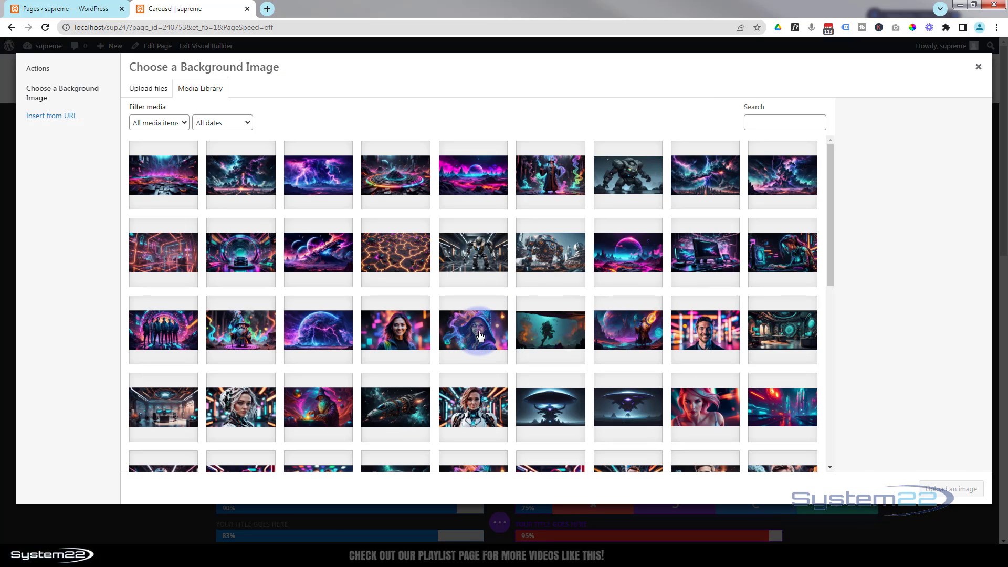
left_click(479, 338)
left_click(950, 489)
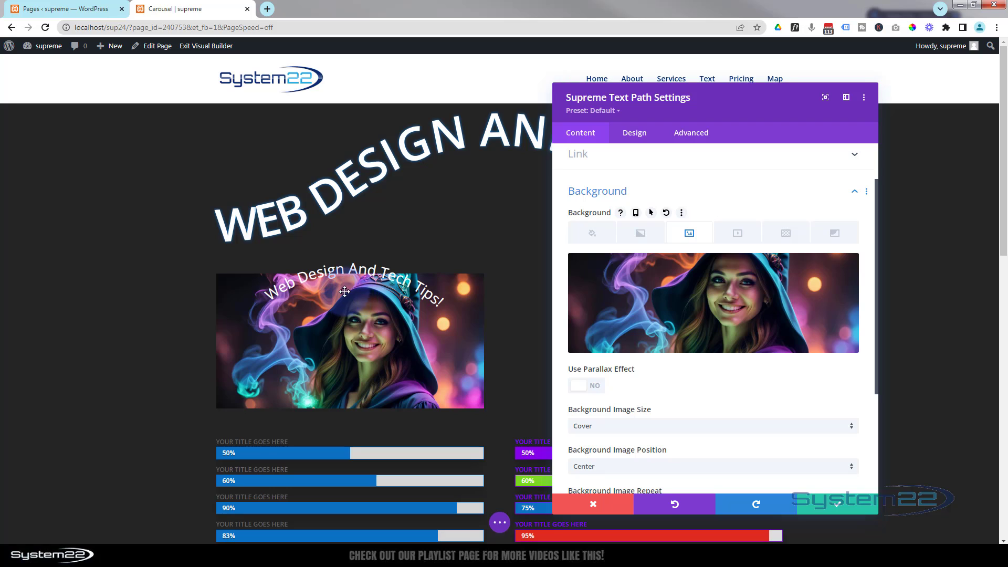
left_click(316, 270)
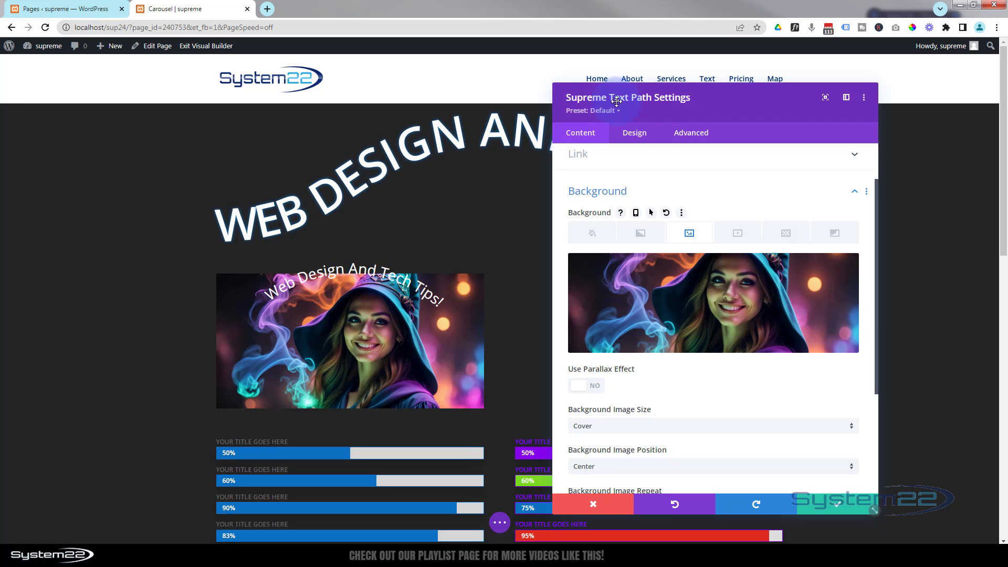
Set the arc text module's top padding to 50px
left_click(640, 137)
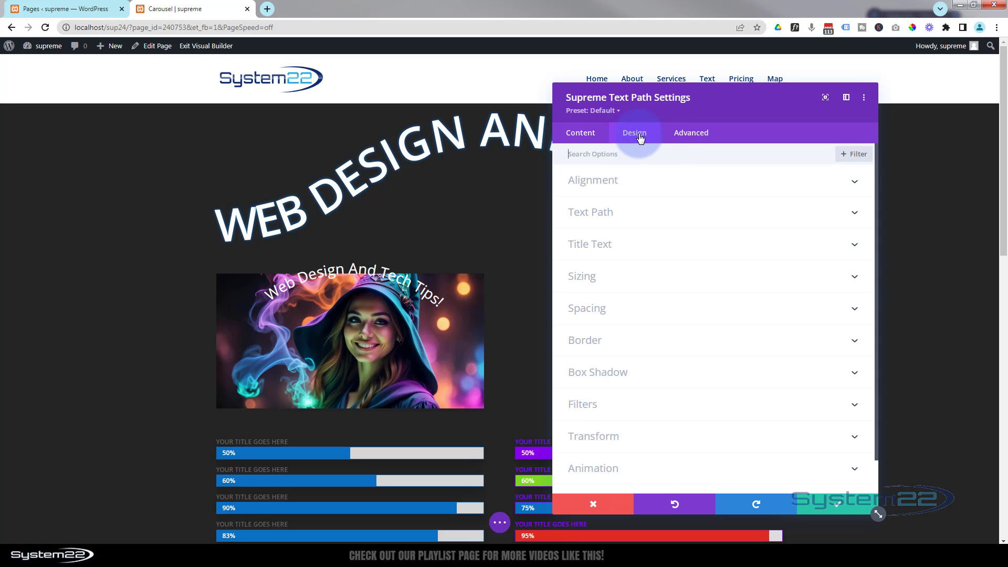
left_click(651, 314)
left_click(590, 253)
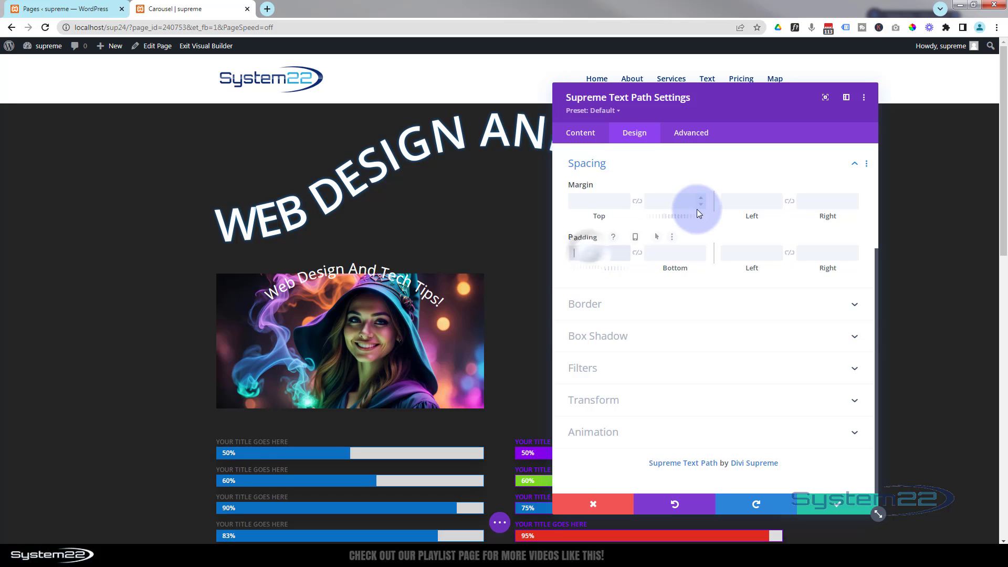
type("50")
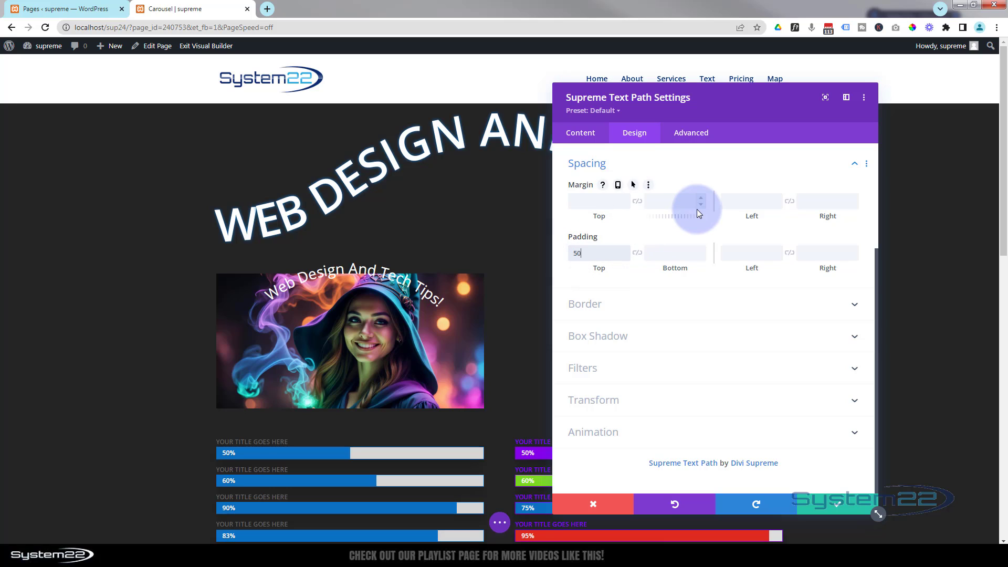
type("px")
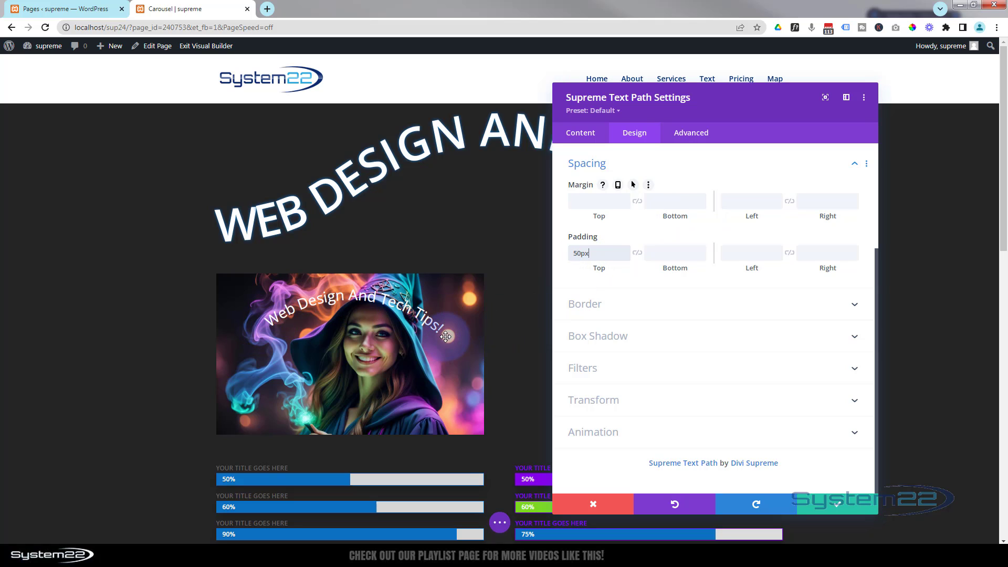
Examine the arc text module's link settings and its Module Link Target options
left_click(587, 135)
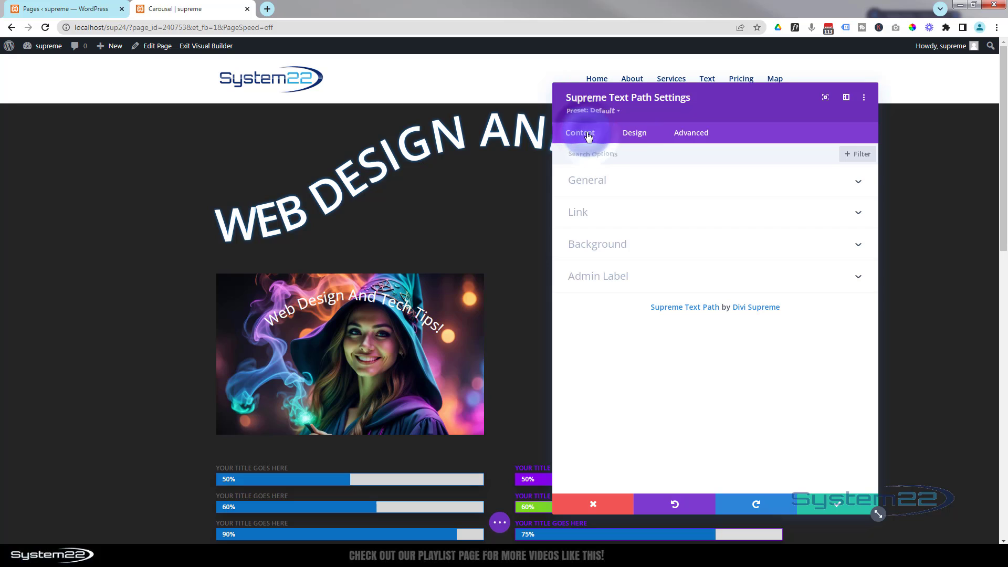
left_click(631, 218)
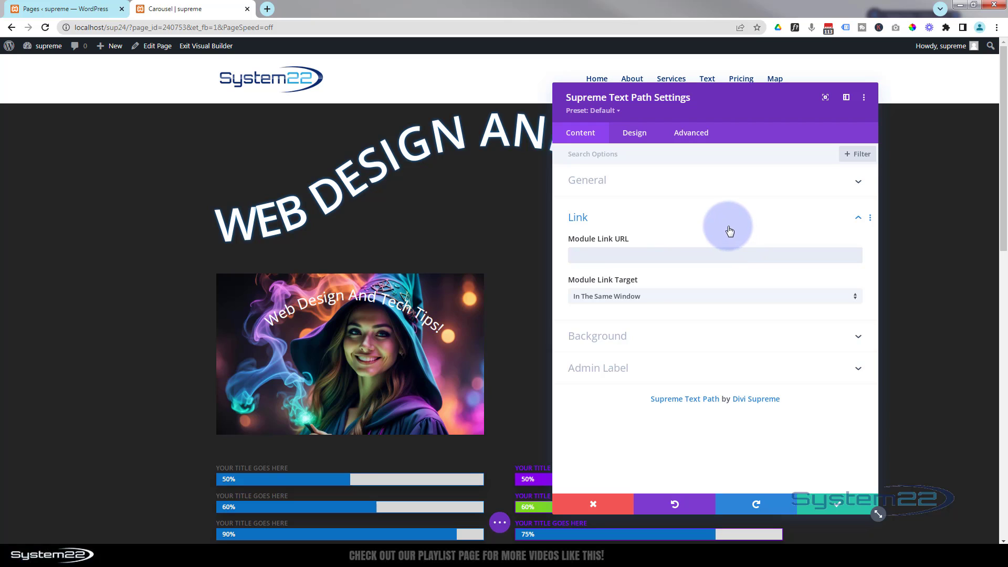
left_click(643, 302)
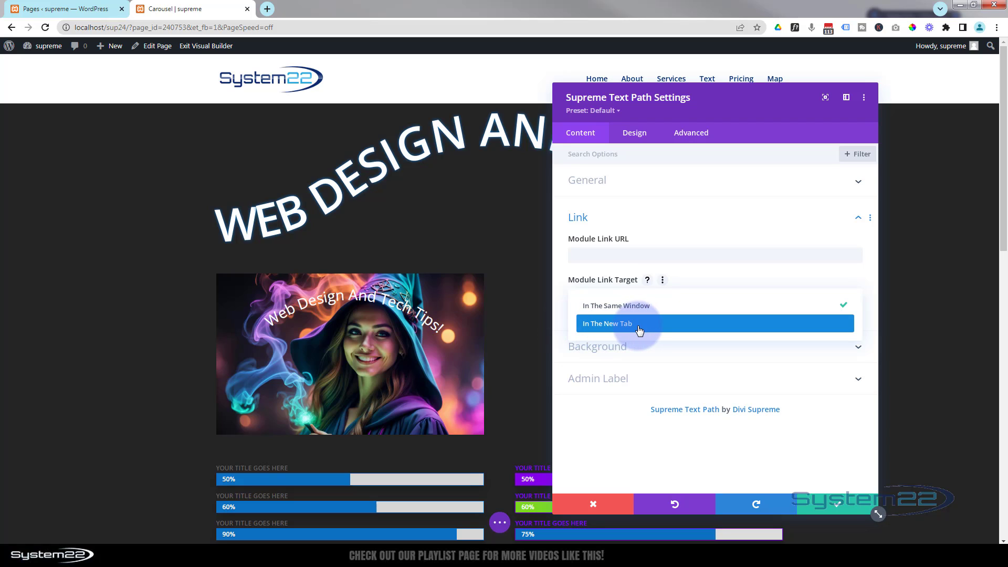
left_click(560, 313)
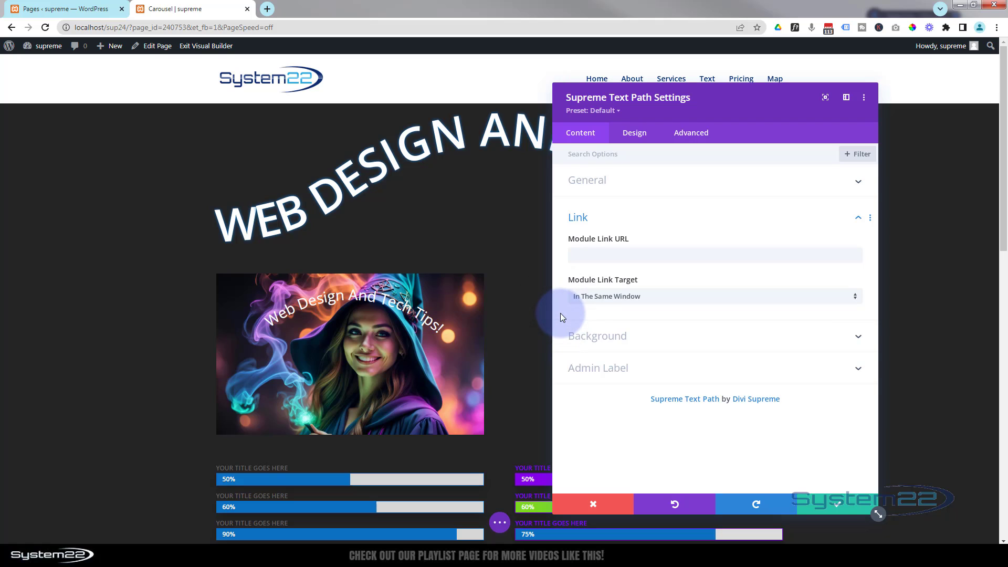
Save the arc text module and duplicate it into the row's empty second column
left_click(828, 507)
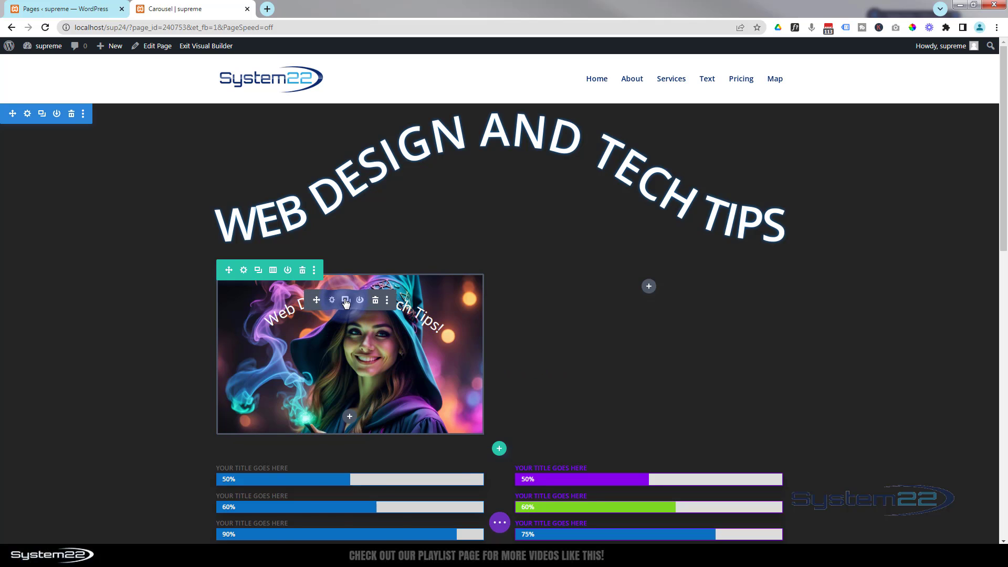
left_click(345, 301)
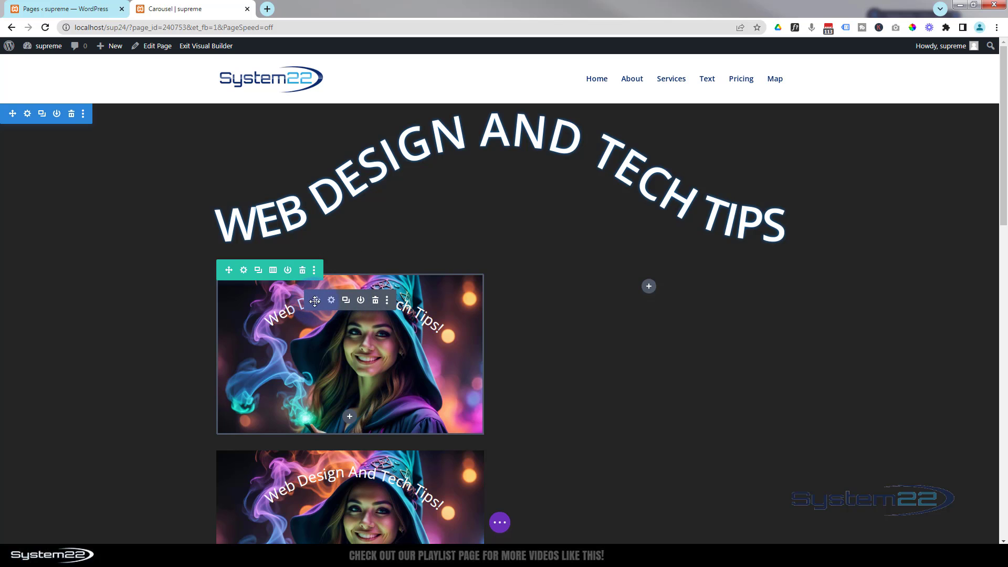
left_click_drag(315, 301, 654, 298)
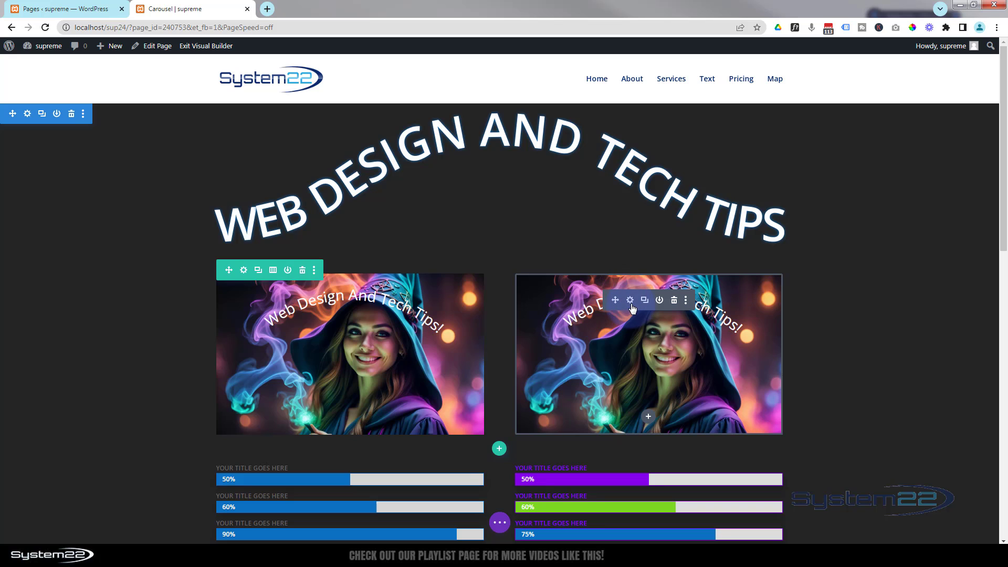
Replace the second-column module's background image with the Media Library picture of a glowing pink planet over a rocky landscape
left_click(632, 302)
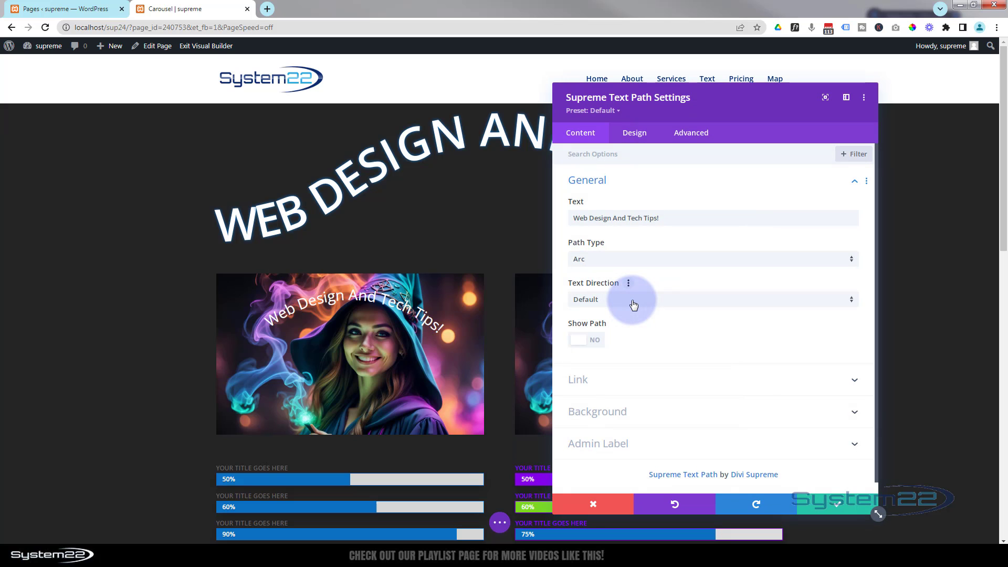
left_click_drag(718, 115, 327, 113)
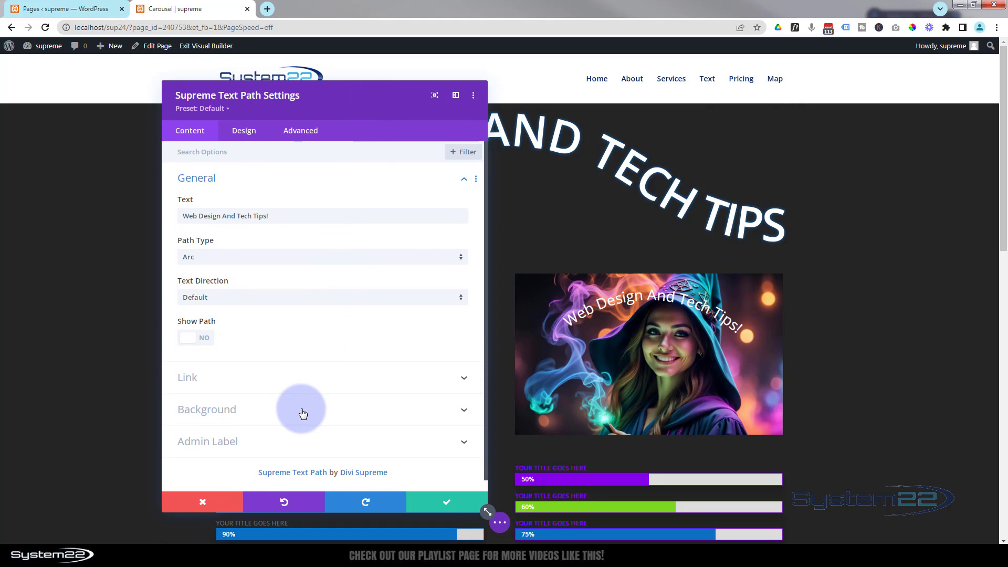
left_click(303, 414)
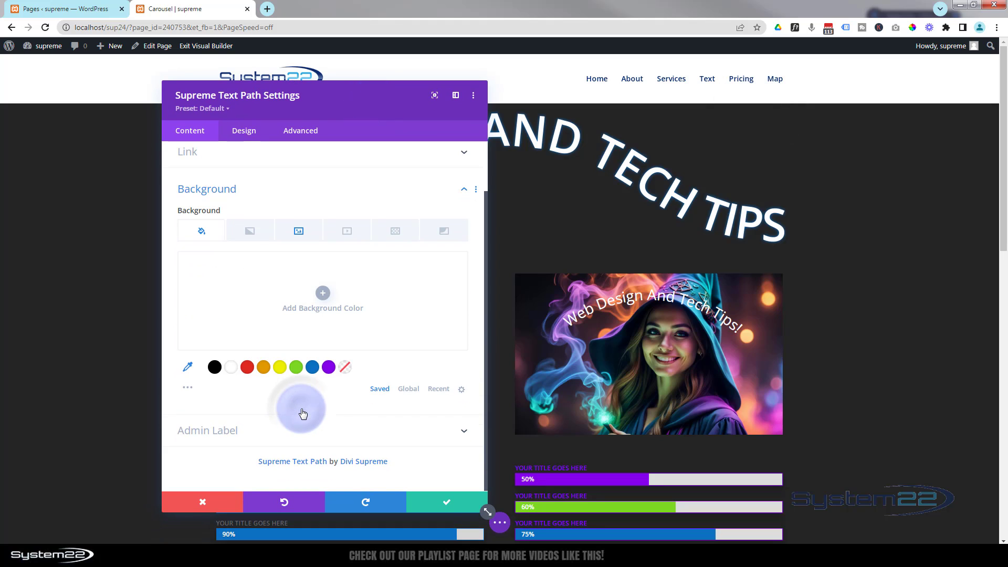
left_click(303, 231)
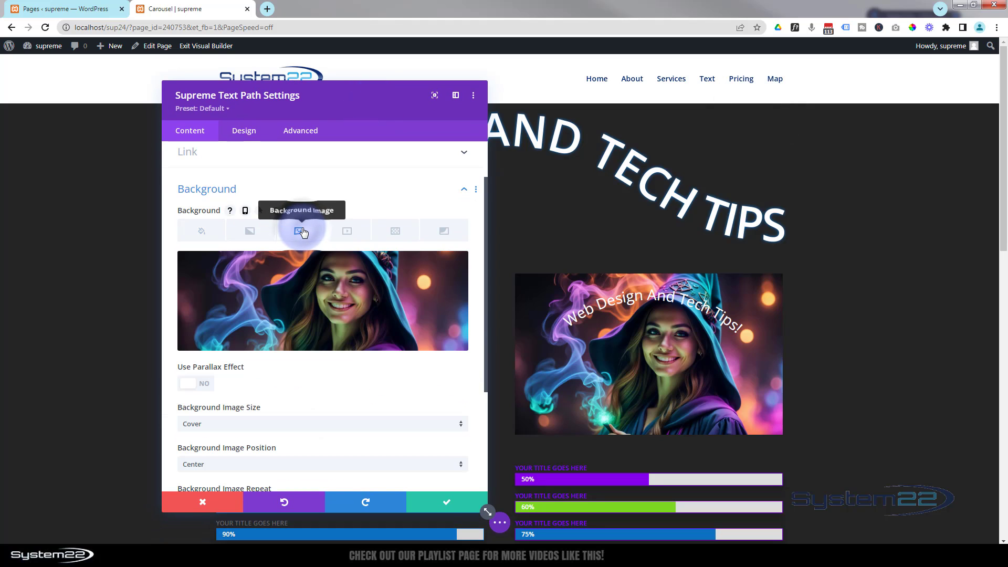
left_click(321, 307)
left_click(633, 253)
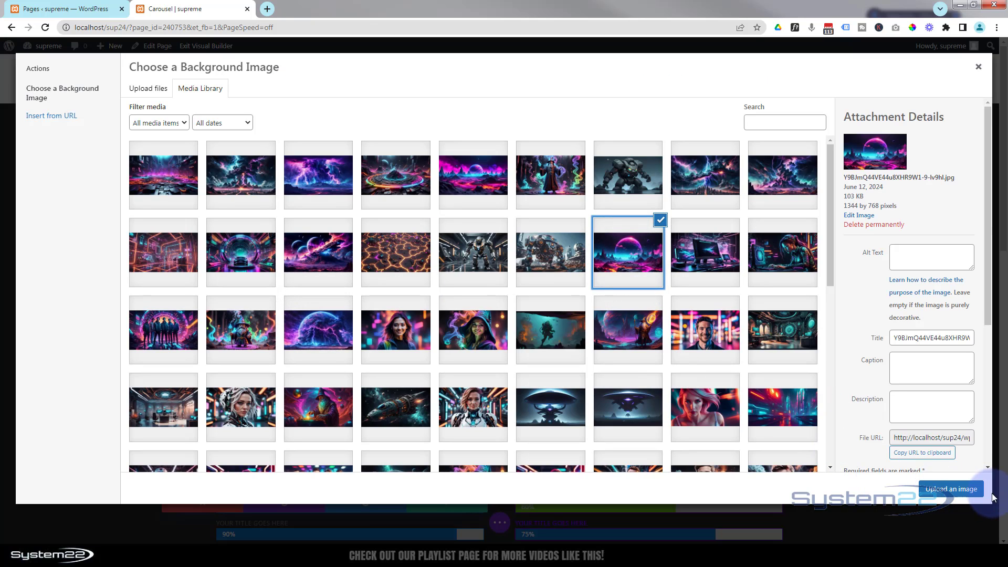
left_click(964, 490)
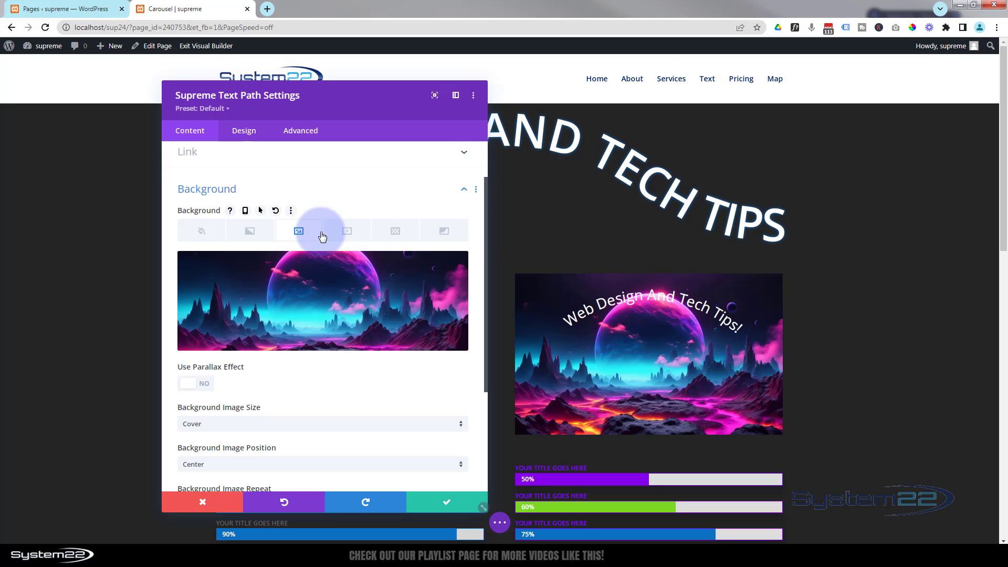
Change the second-column module's path type to Circle
scroll(321, 236, "up", 2)
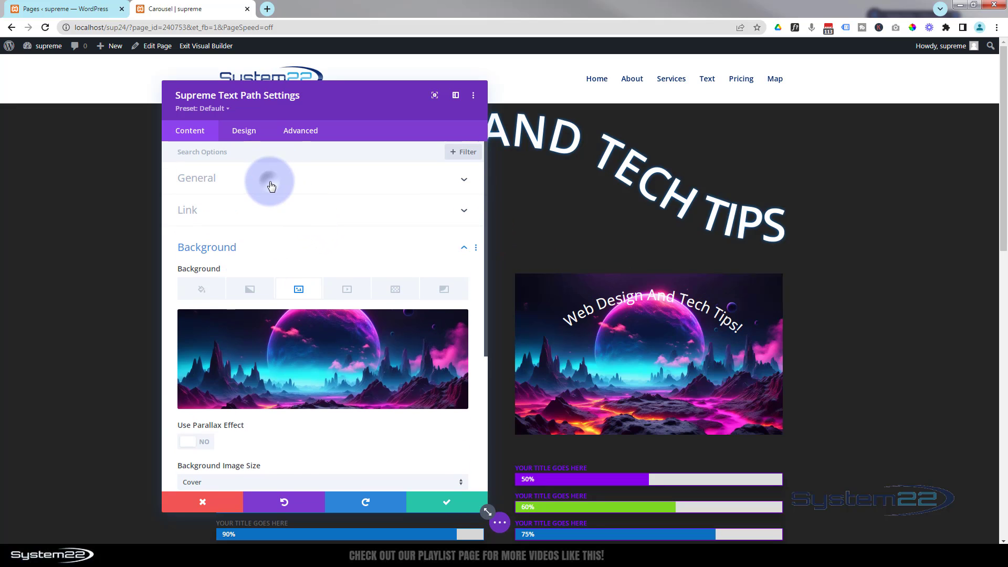
left_click(271, 182)
left_click(230, 264)
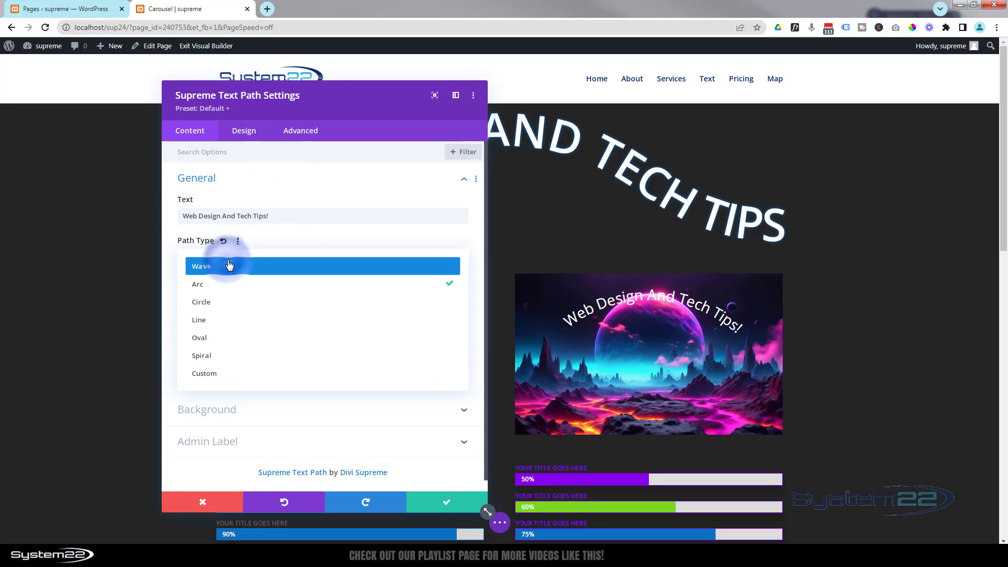
left_click(217, 310)
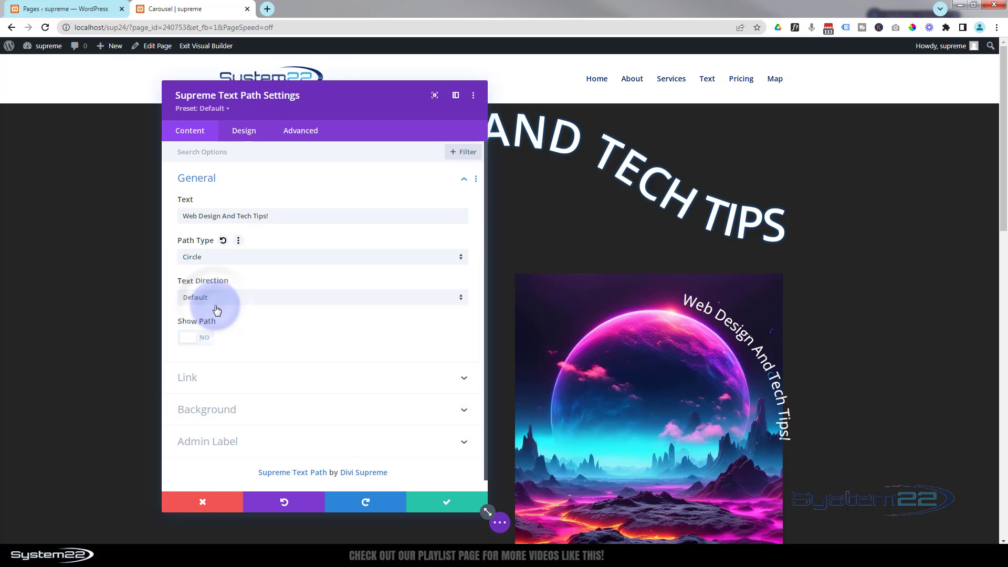
Shrink the circle text path to a size of 252px and set its Starting Point to 1%
scroll(960, 296, "down", 2)
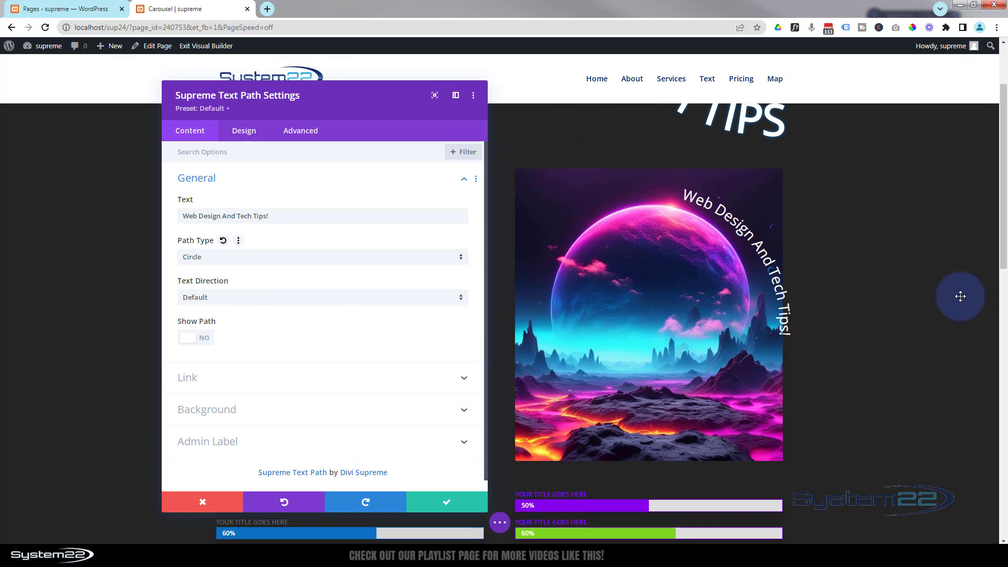
left_click(246, 132)
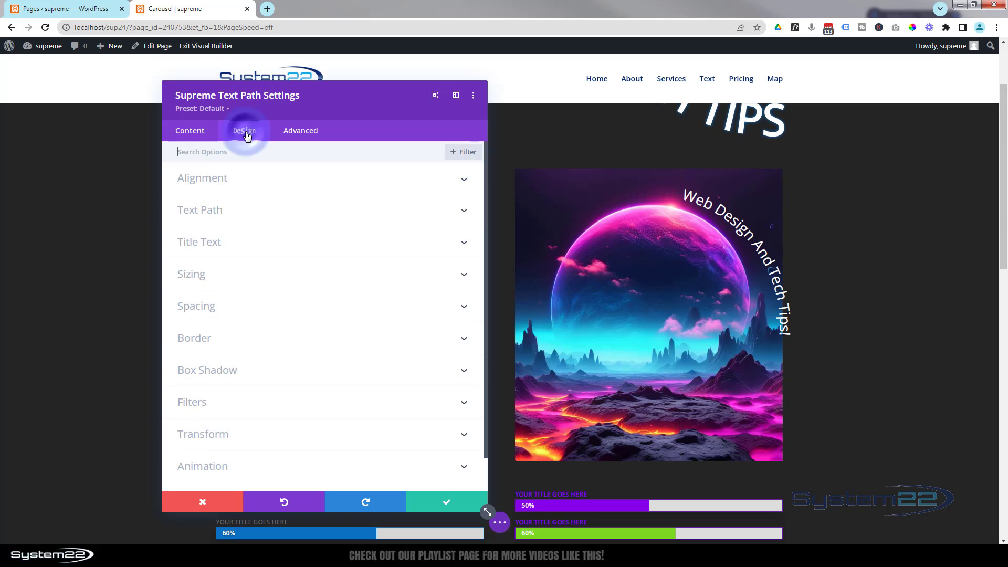
left_click(263, 213)
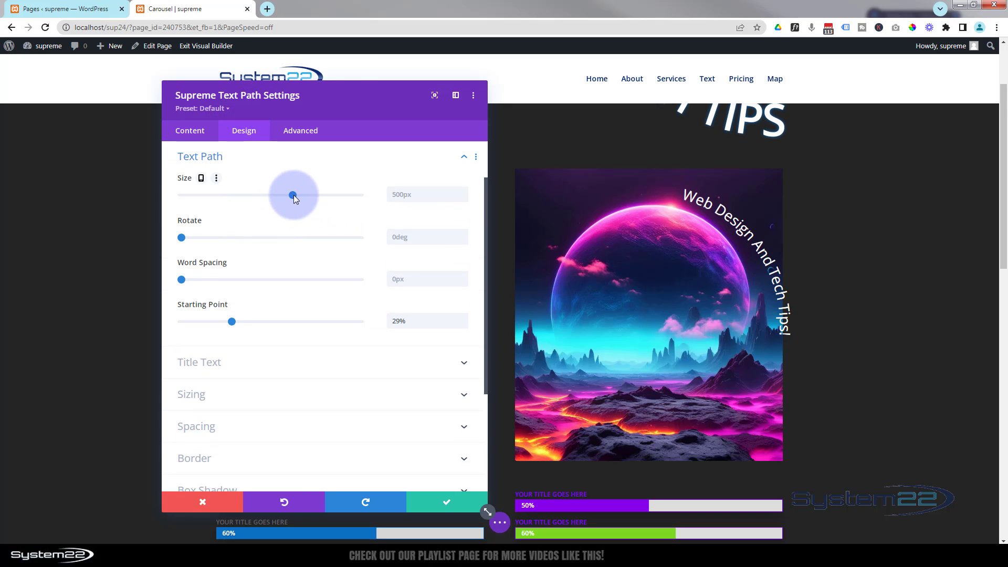
left_click_drag(293, 195, 234, 195)
left_click_drag(348, 112, 244, 124)
left_click_drag(124, 209, 134, 206)
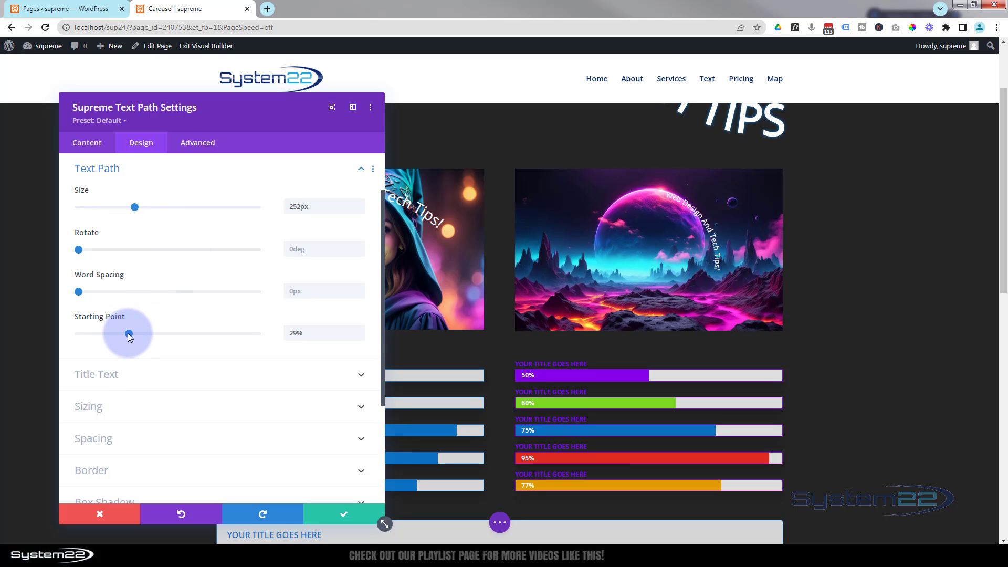
left_click_drag(128, 335, 66, 335)
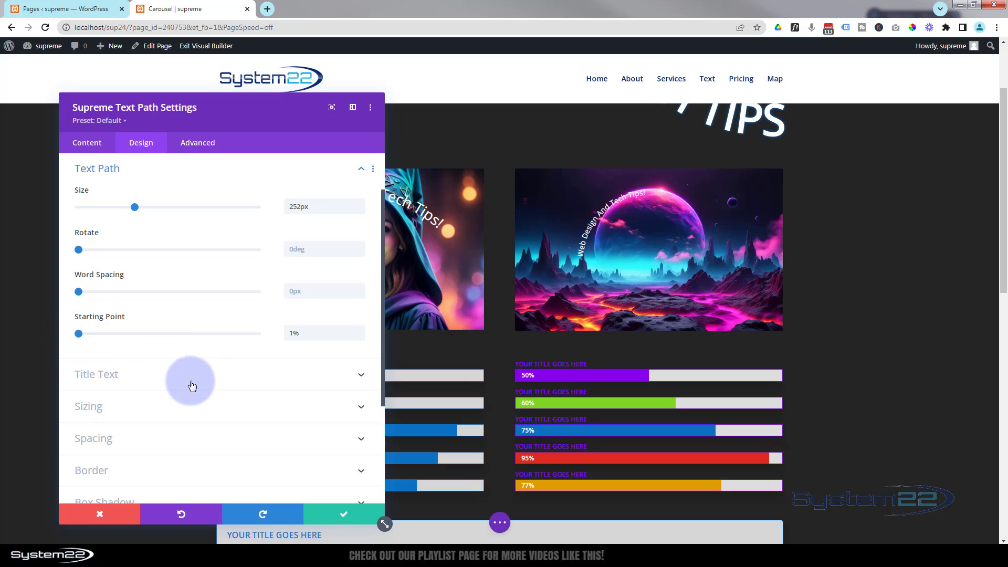
Enlarge the circle module's title text size to 46px
left_click(163, 377)
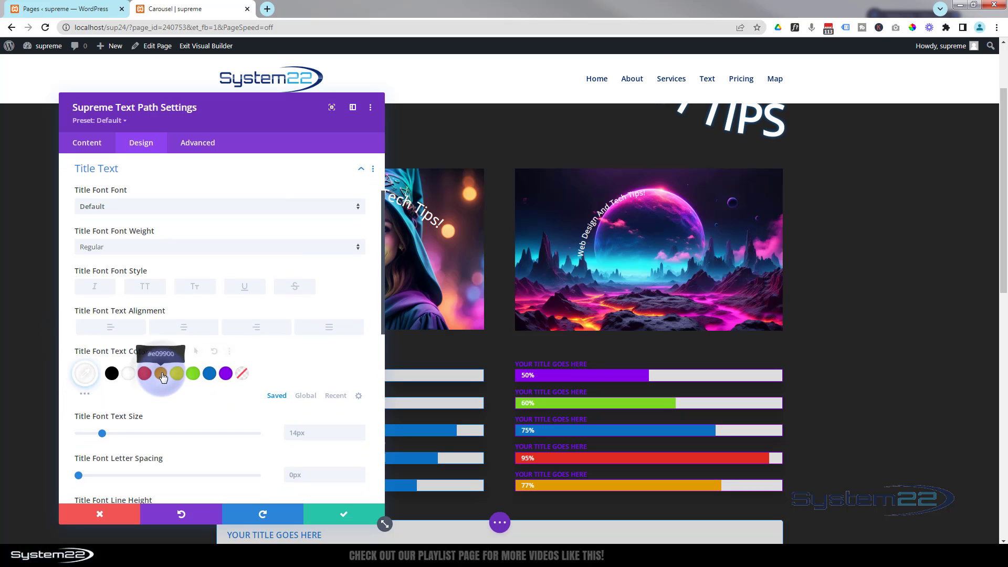
scroll(160, 362, "down", 1)
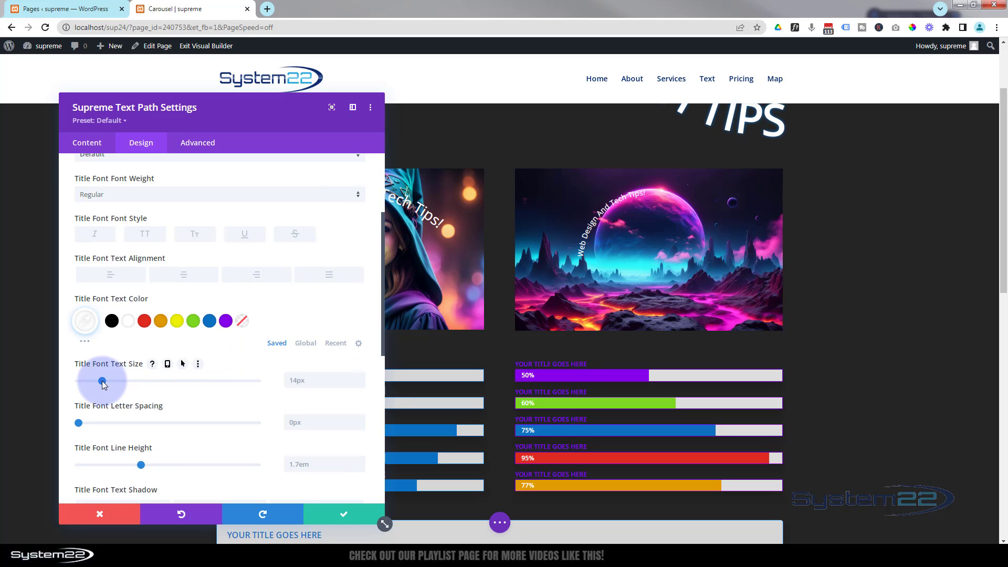
left_click_drag(103, 381, 159, 382)
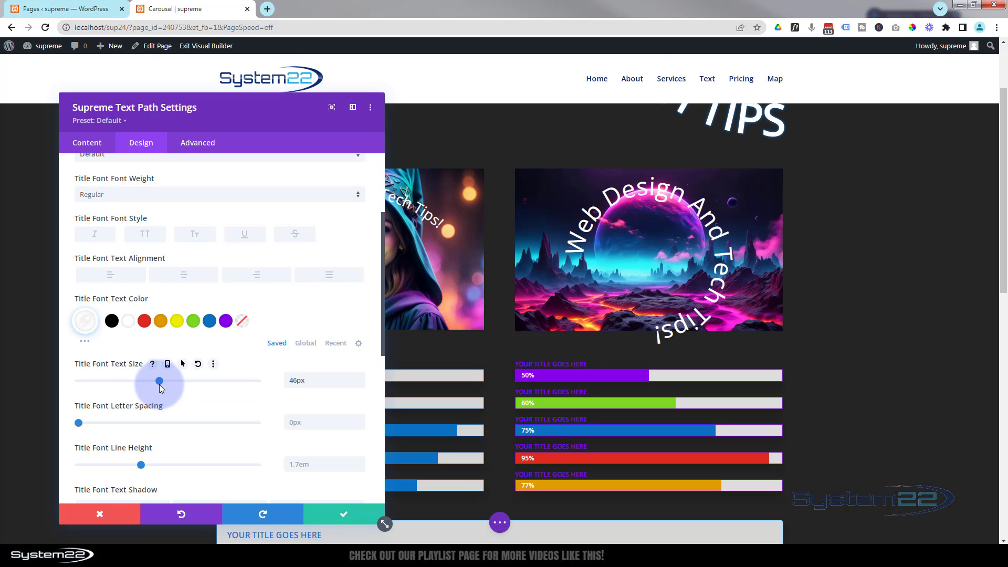
Rotate the circle text path to 318deg so the text arches evenly over the planet
scroll(156, 386, "up", 3)
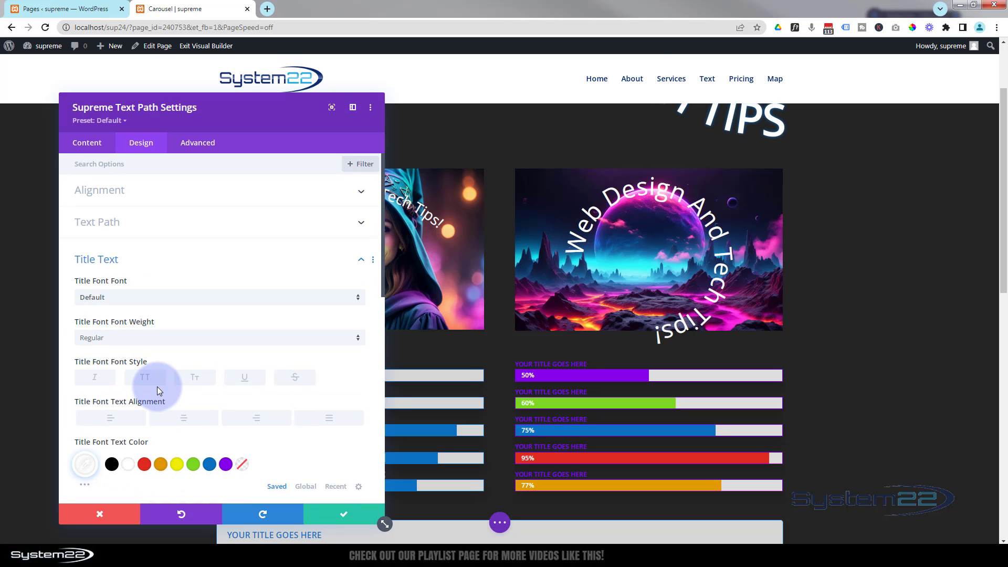
left_click(128, 226)
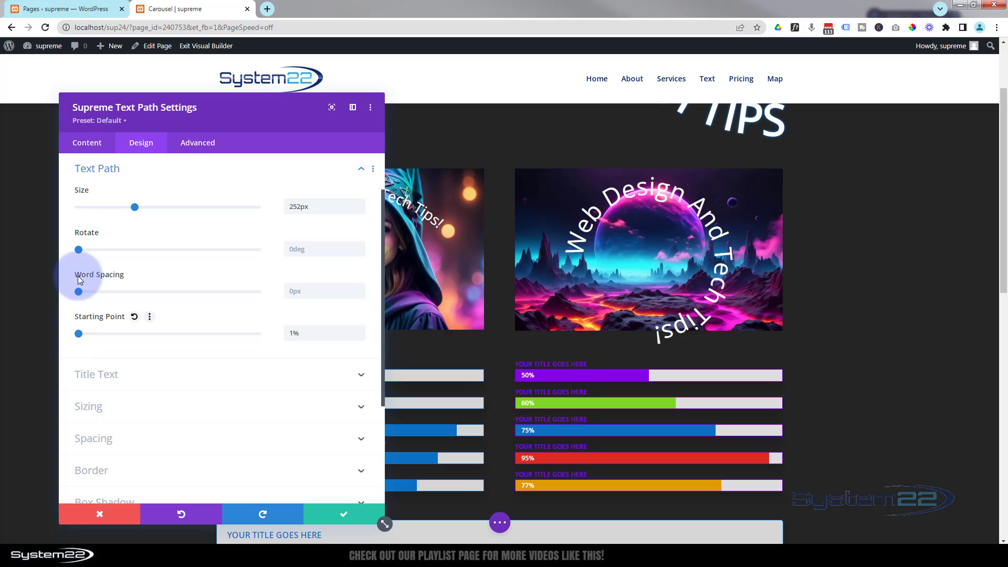
left_click_drag(80, 252, 236, 274)
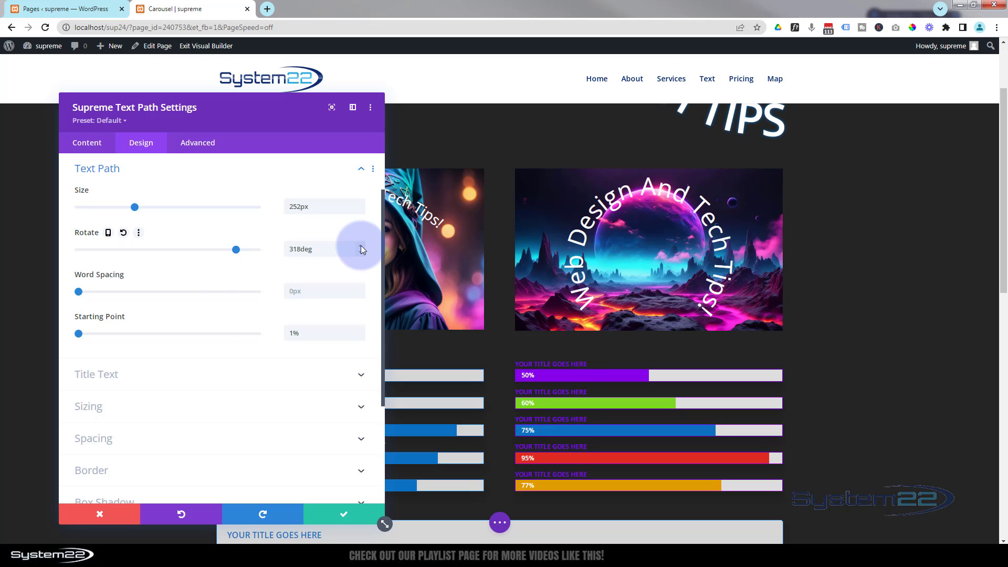
Make the circle module's title text all uppercase and reduce its text size to 41px
left_click(192, 376)
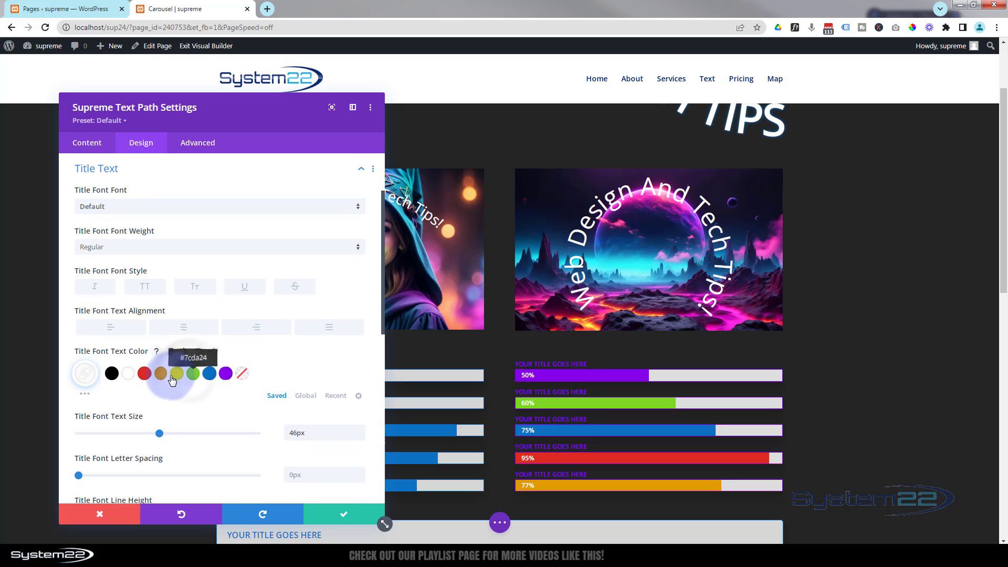
left_click(145, 288)
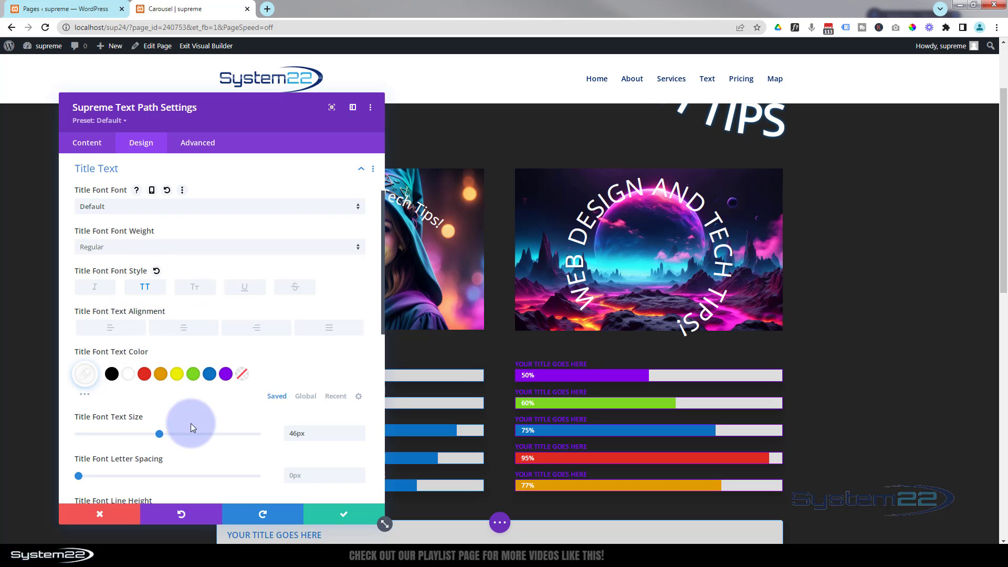
left_click_drag(157, 437, 151, 436)
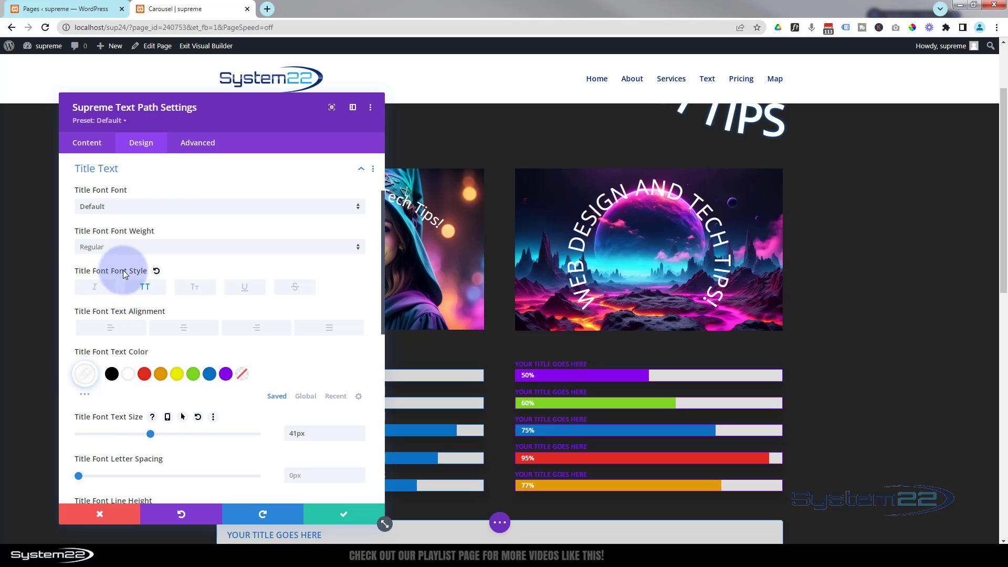
Set the circle module's title font weight to Semi Bold and save the module settings
left_click(148, 246)
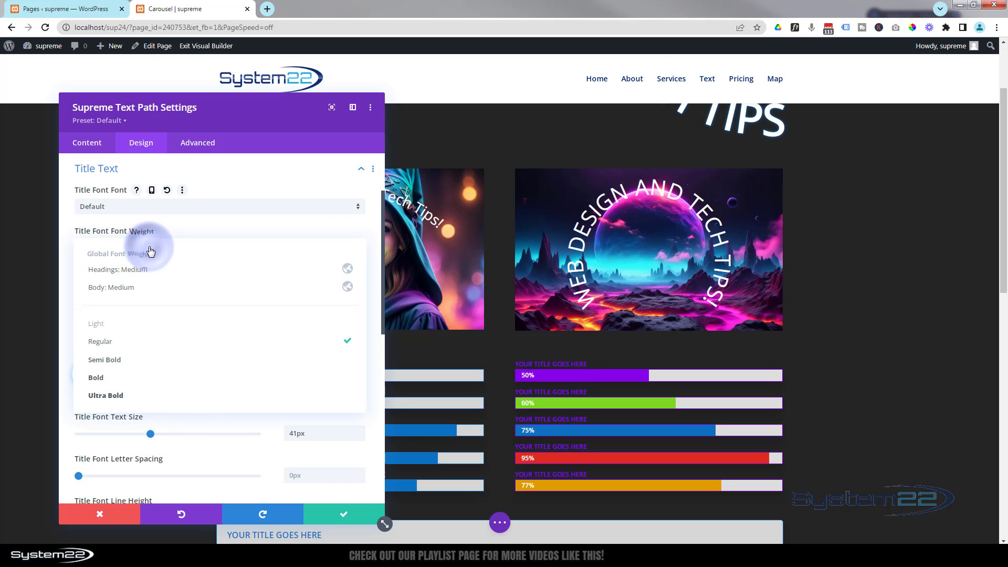
left_click(115, 359)
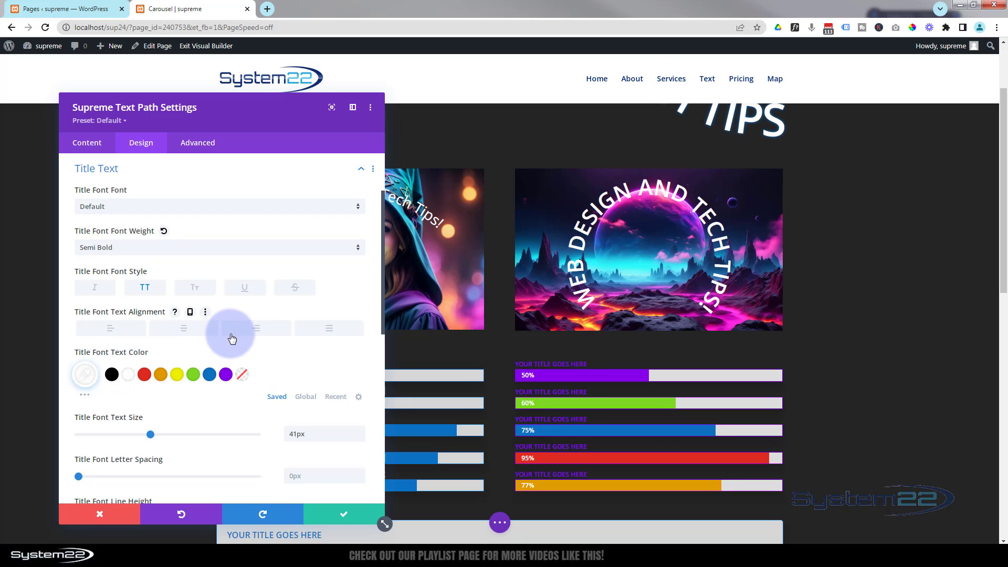
left_click(328, 514)
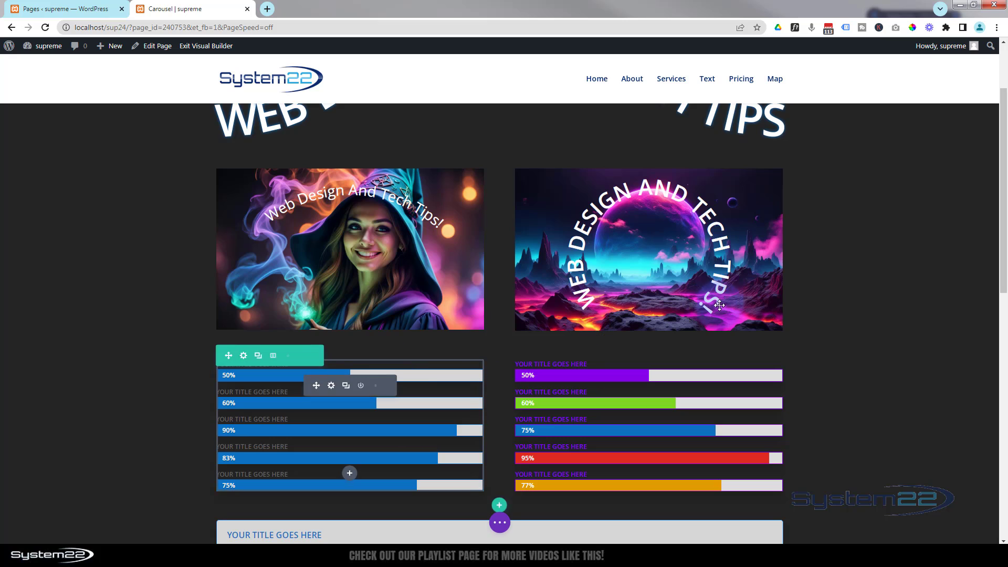
Save the page as a draft and exit the Visual Builder to view the curved texts on the live page
scroll(806, 310, "up", 2)
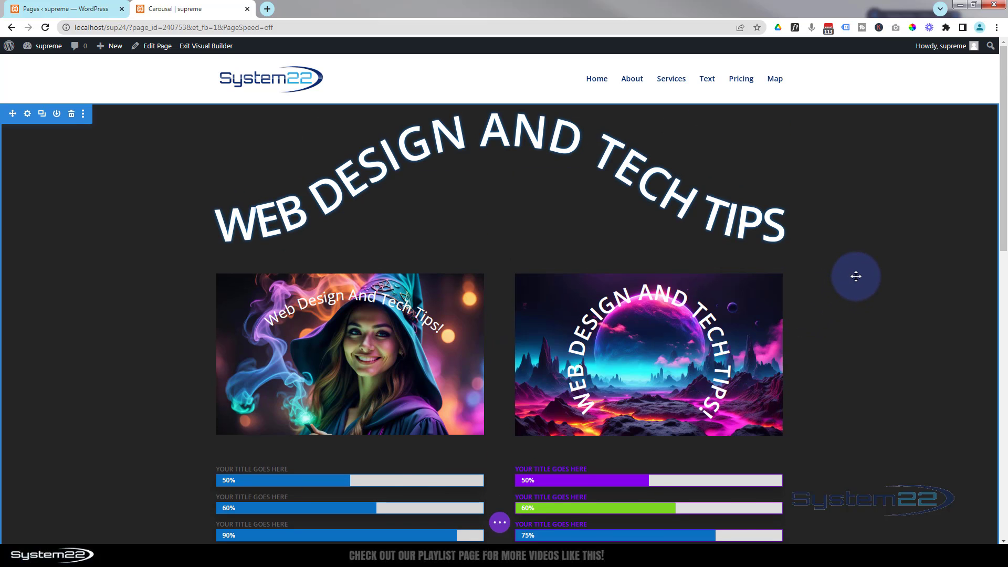
left_click(501, 523)
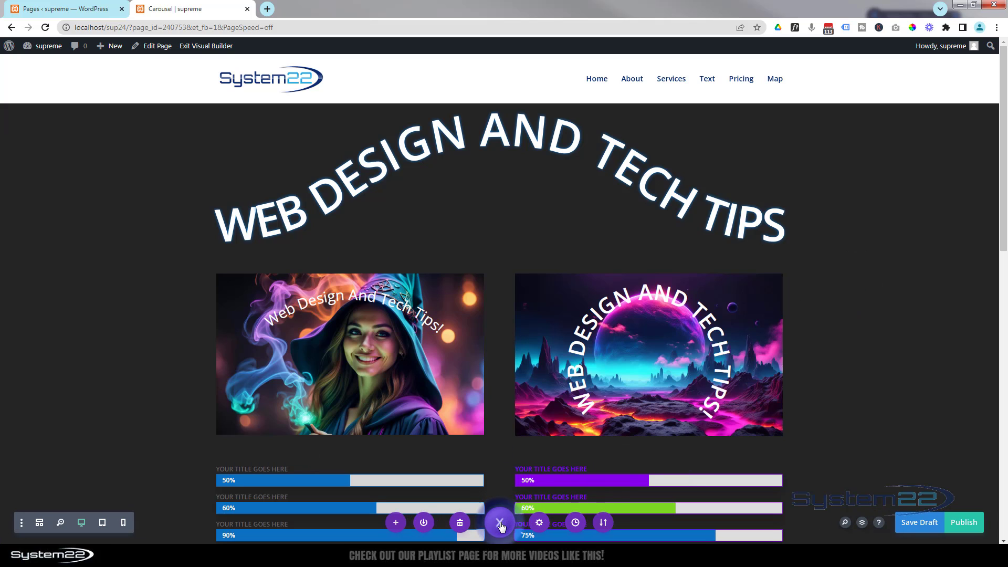
left_click(934, 524)
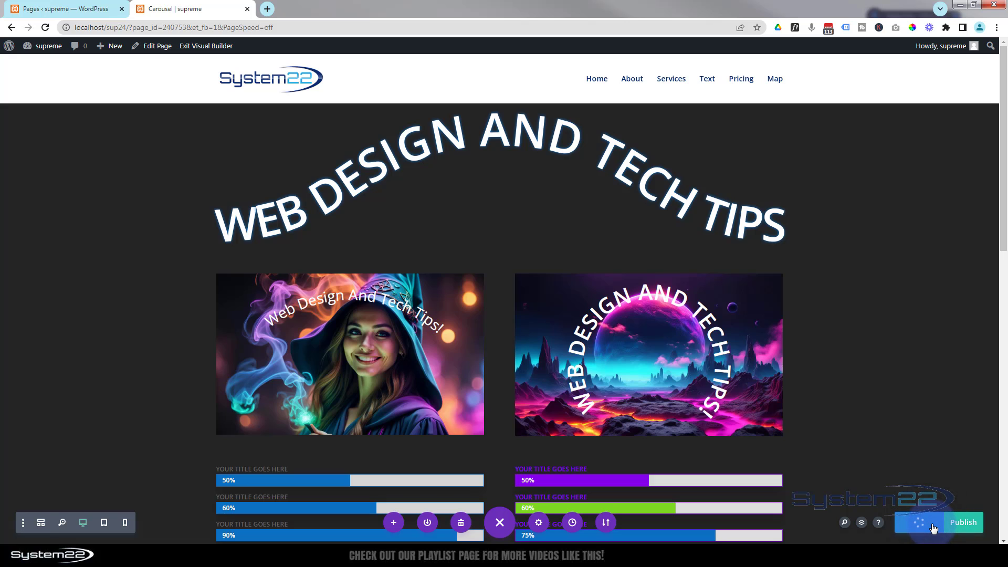
left_click(205, 48)
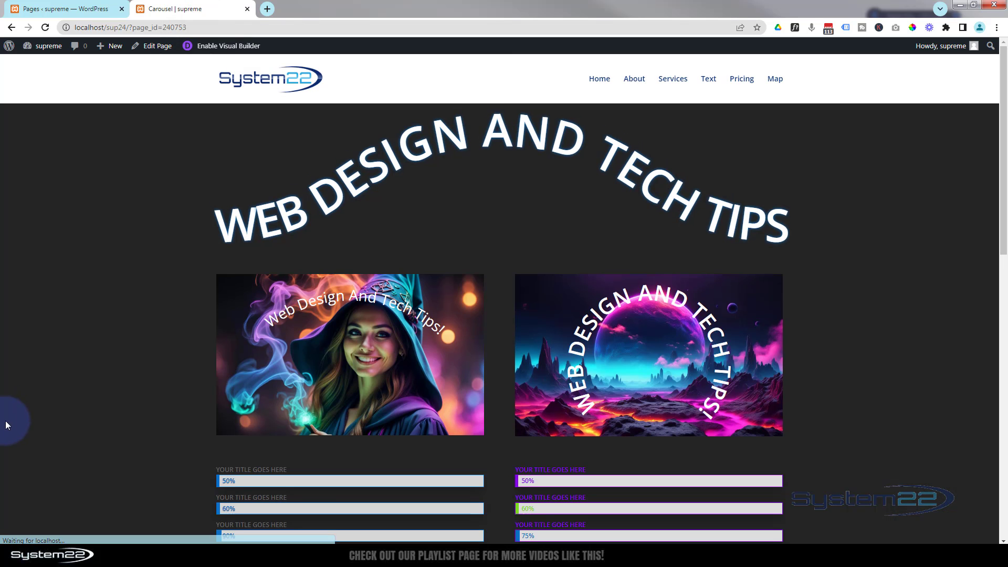